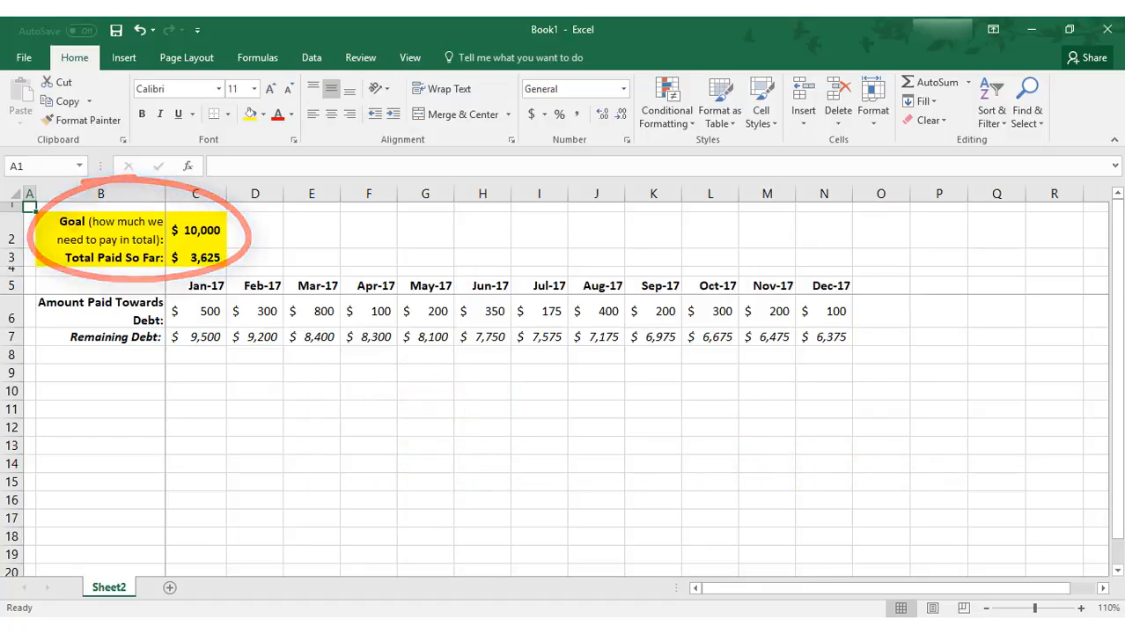
# Insert a stacked column chart from the goal and total paid cells B2:C3 and move it below the data table
pyautogui.click(73, 222)
pyautogui.moveTo(73, 222); pyautogui.dragTo(177, 257)
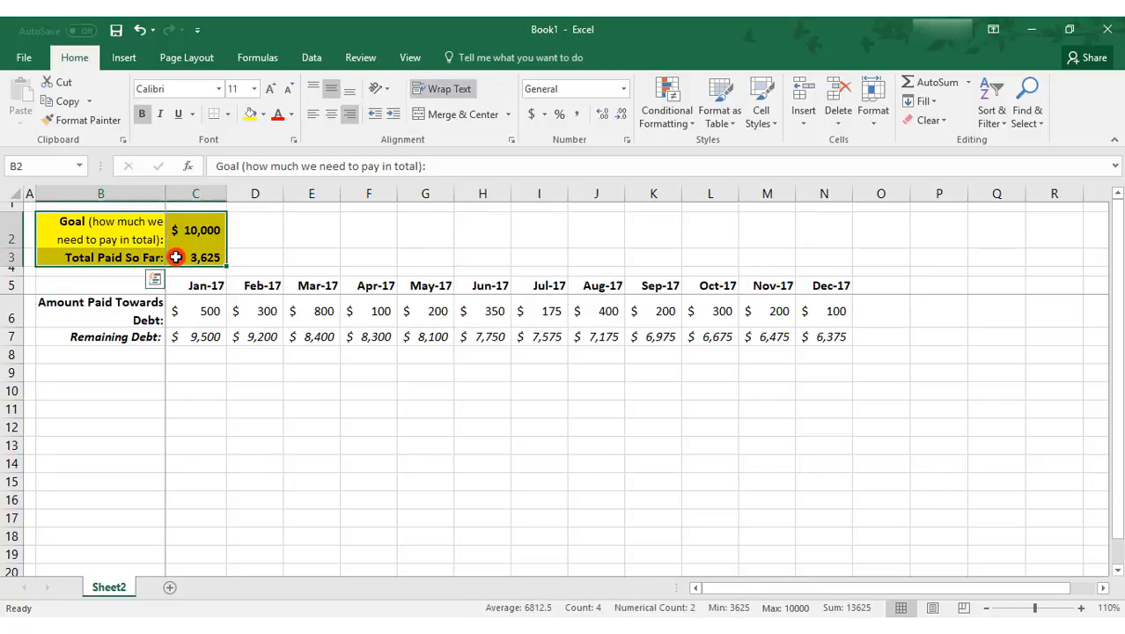
pyautogui.click(117, 58)
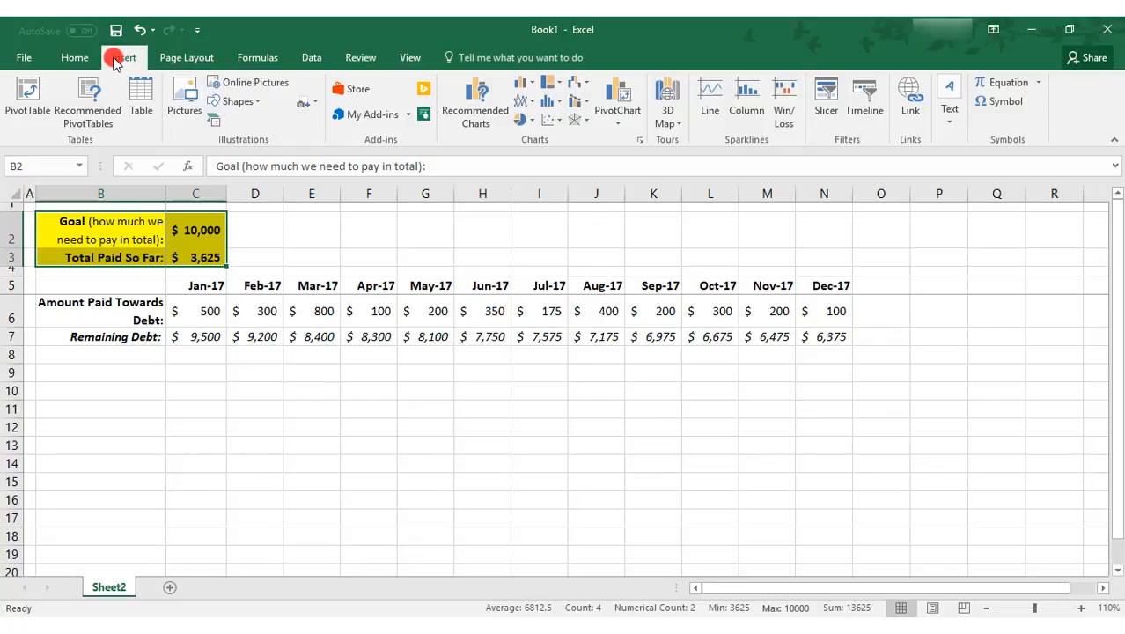
pyautogui.click(640, 144)
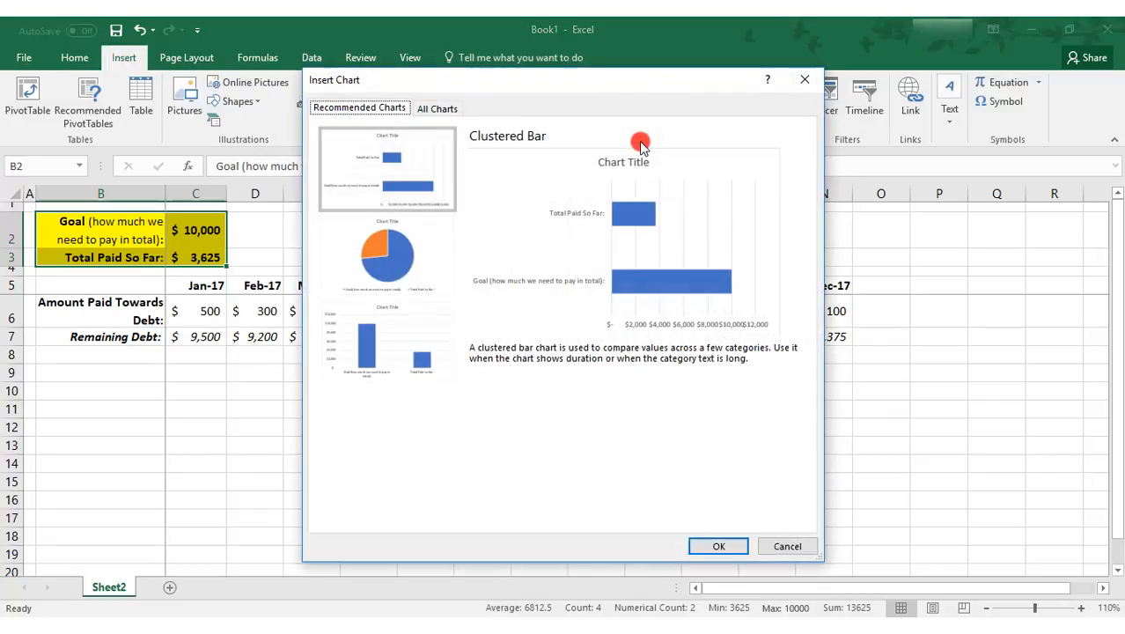
pyautogui.click(449, 107)
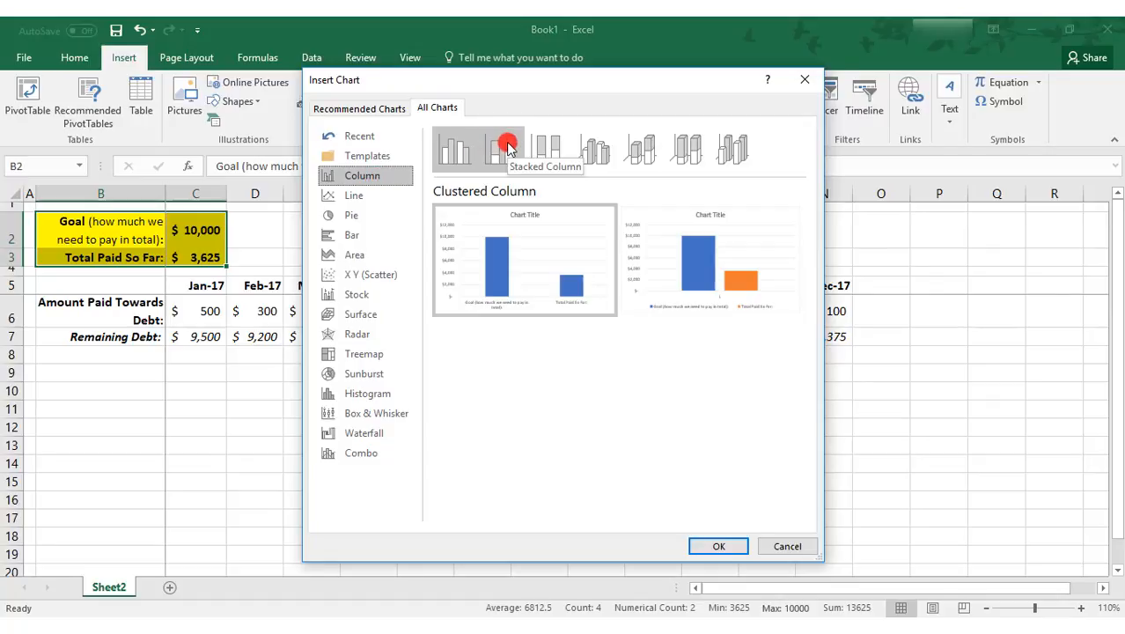
pyautogui.click(508, 148)
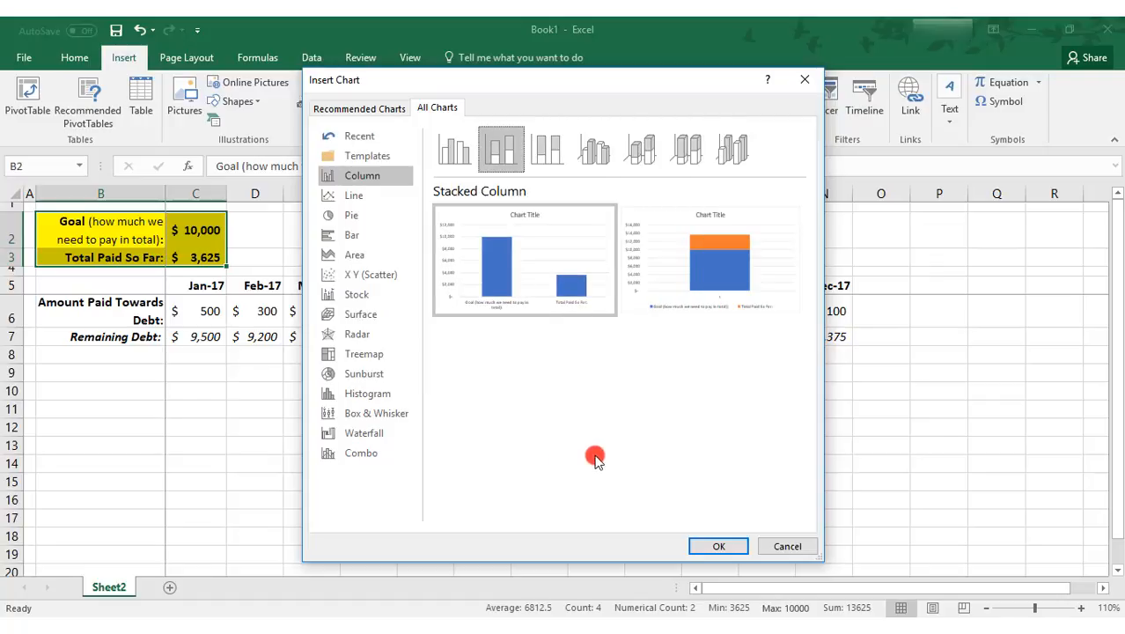
pyautogui.click(705, 547)
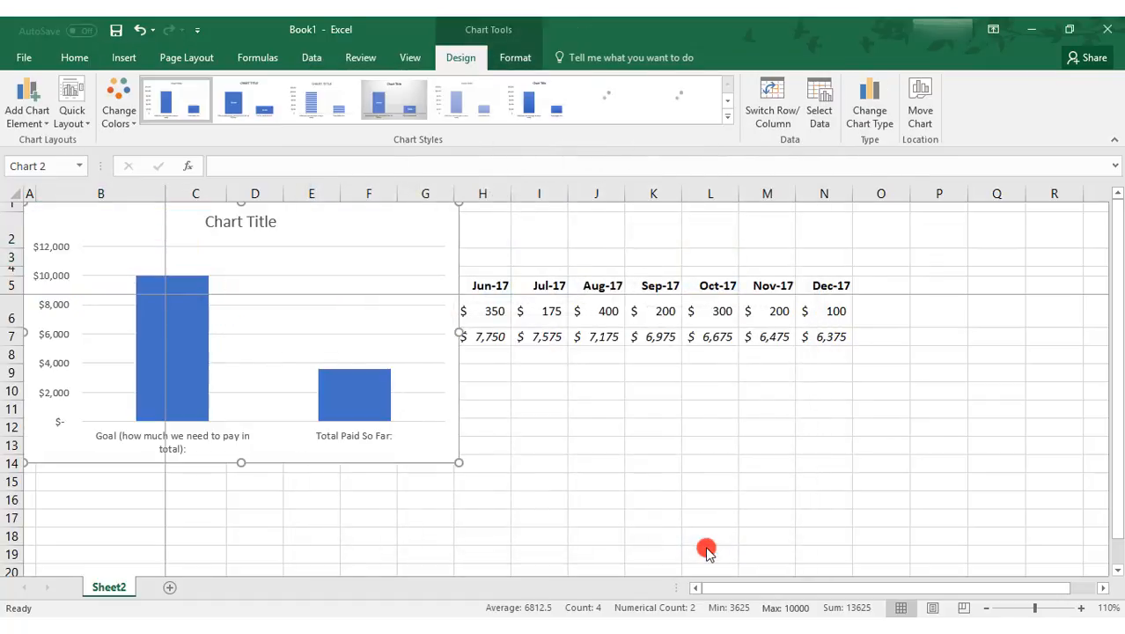
pyautogui.moveTo(425, 450); pyautogui.dragTo(598, 551)
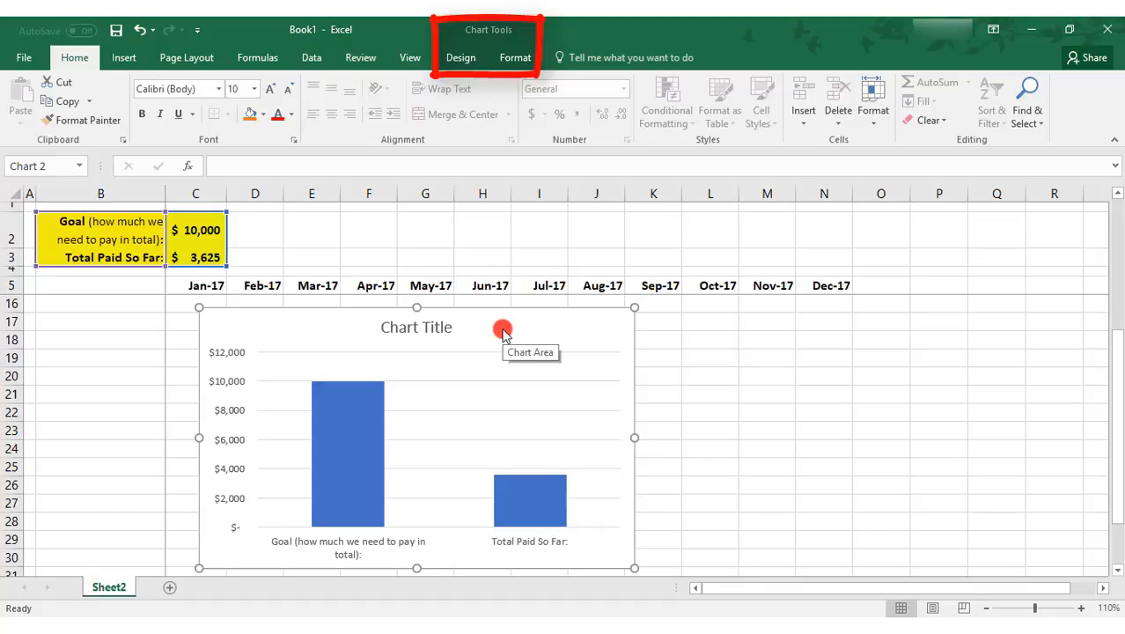
# Switch the chart's rows and columns so the goal and total paid values stack in a single column
pyautogui.click(703, 380)
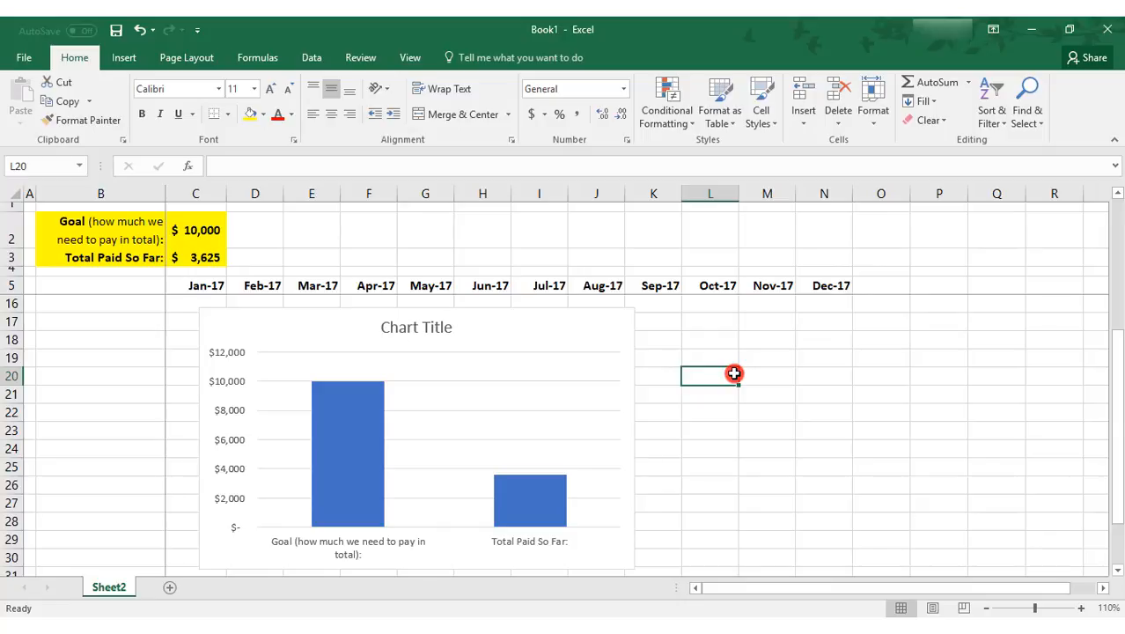
pyautogui.click(548, 327)
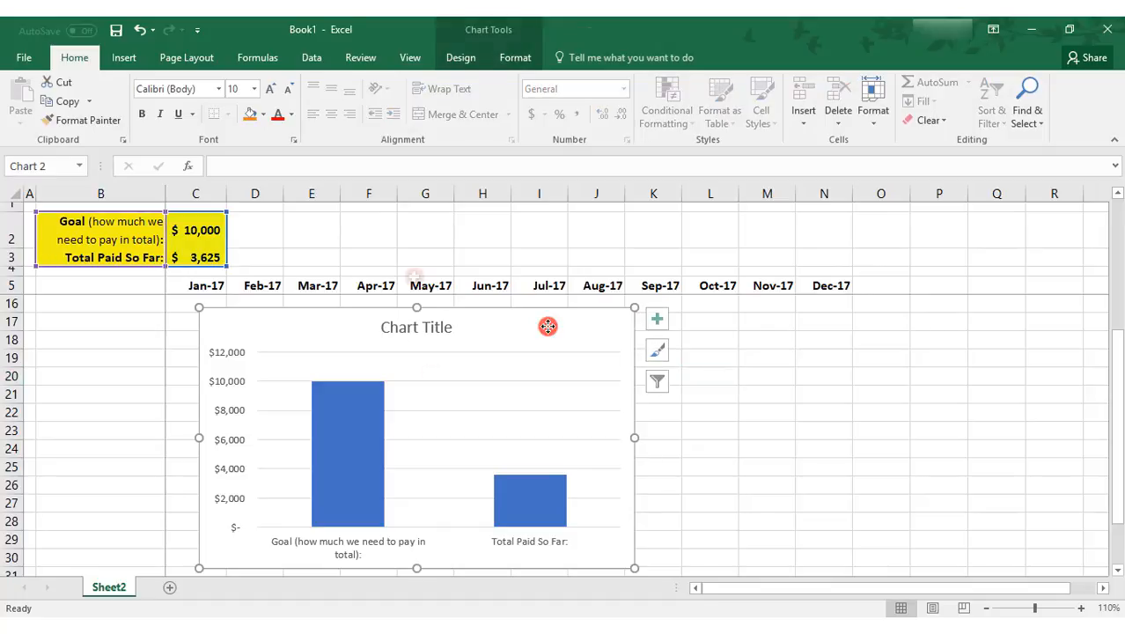
pyautogui.click(463, 62)
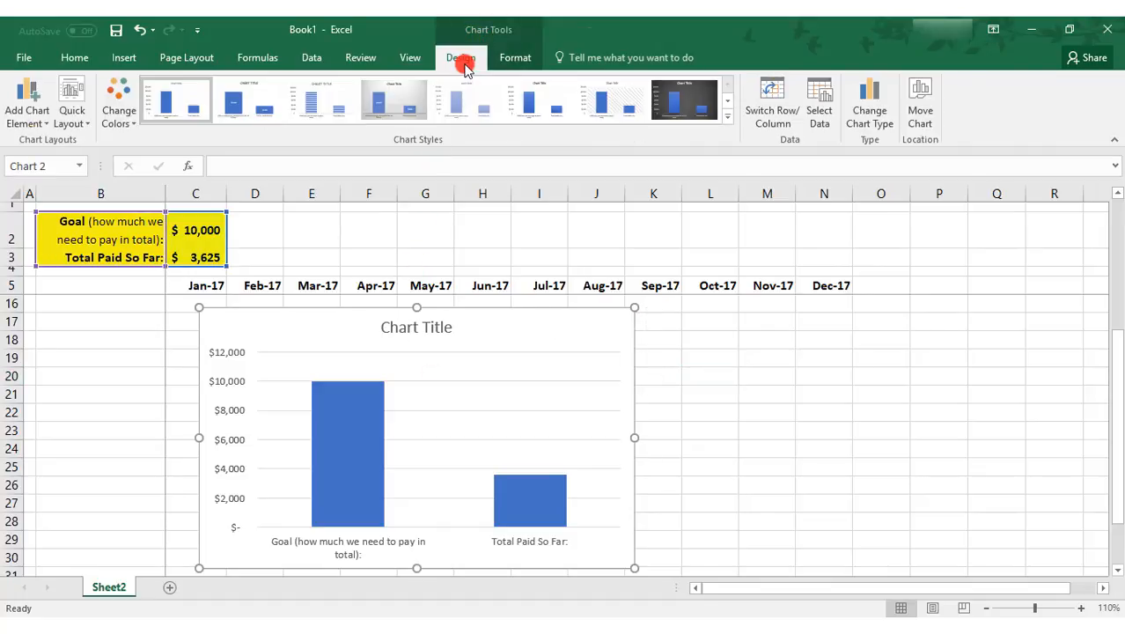
pyautogui.click(775, 107)
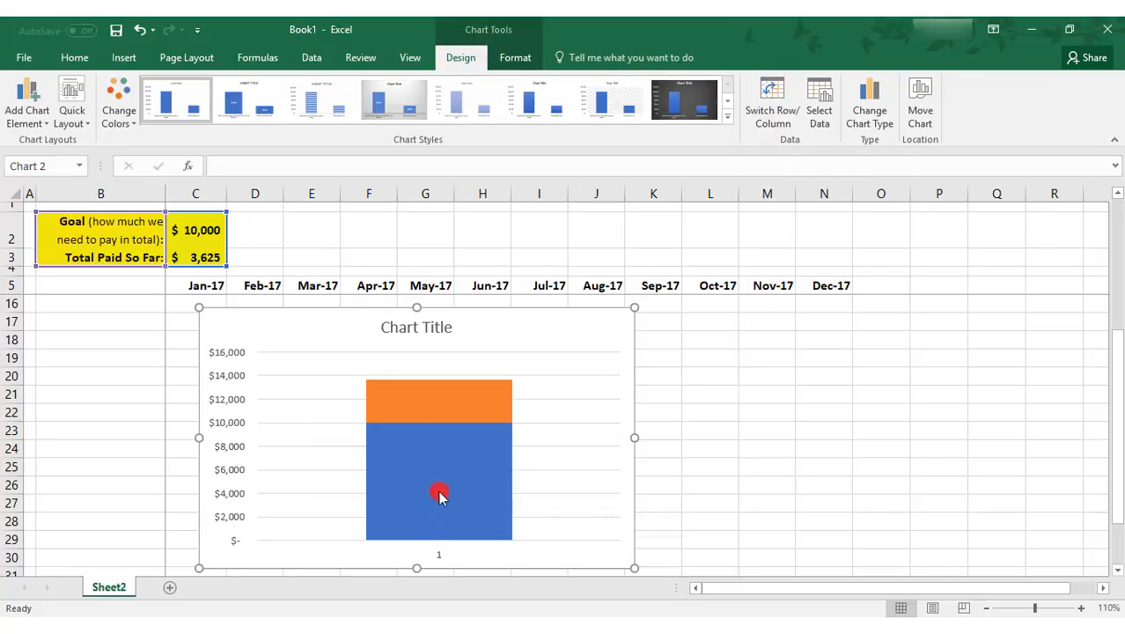
# Reorder the chart's data series so Total Paid So Far comes before Goal, placing the paid amount at the base of the column
pyautogui.moveTo(472, 488)
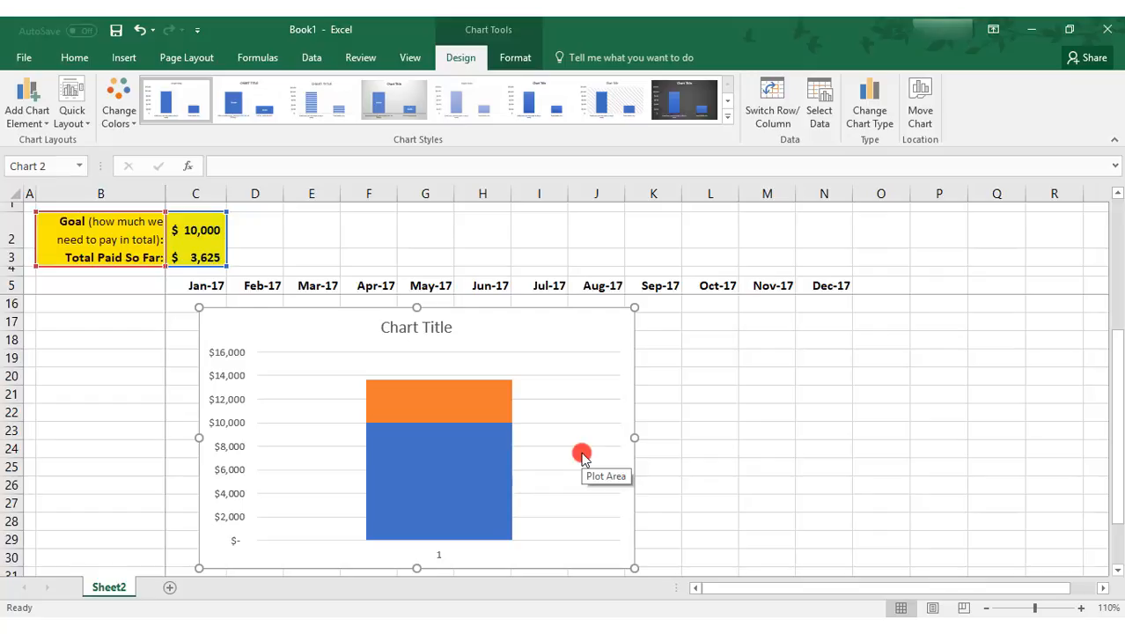
pyautogui.click(457, 489)
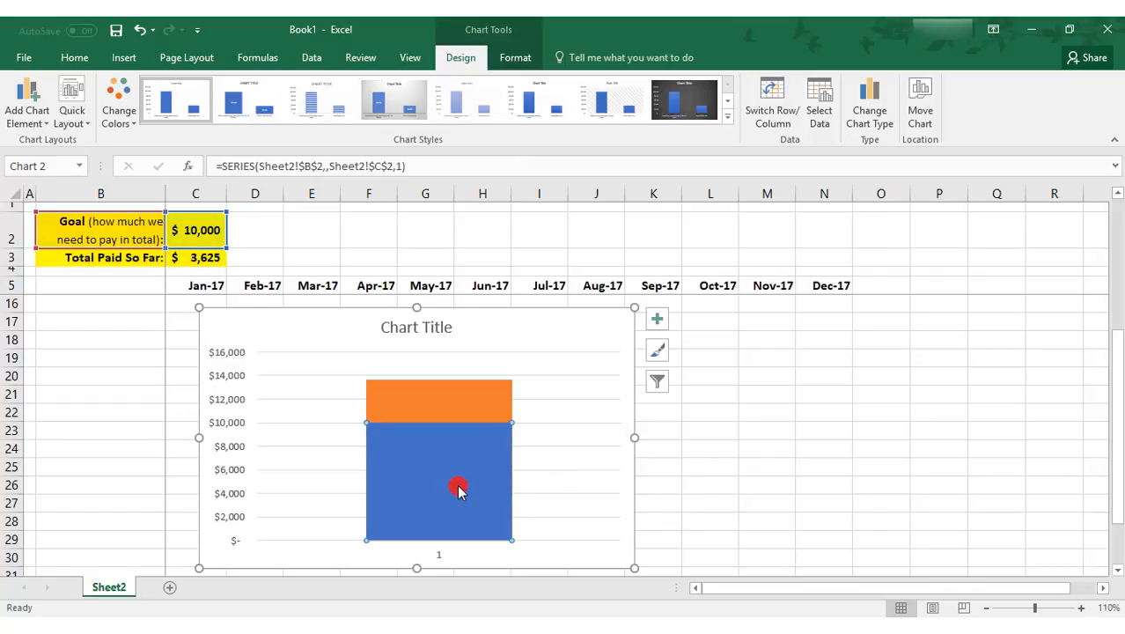
pyautogui.moveTo(394, 437)
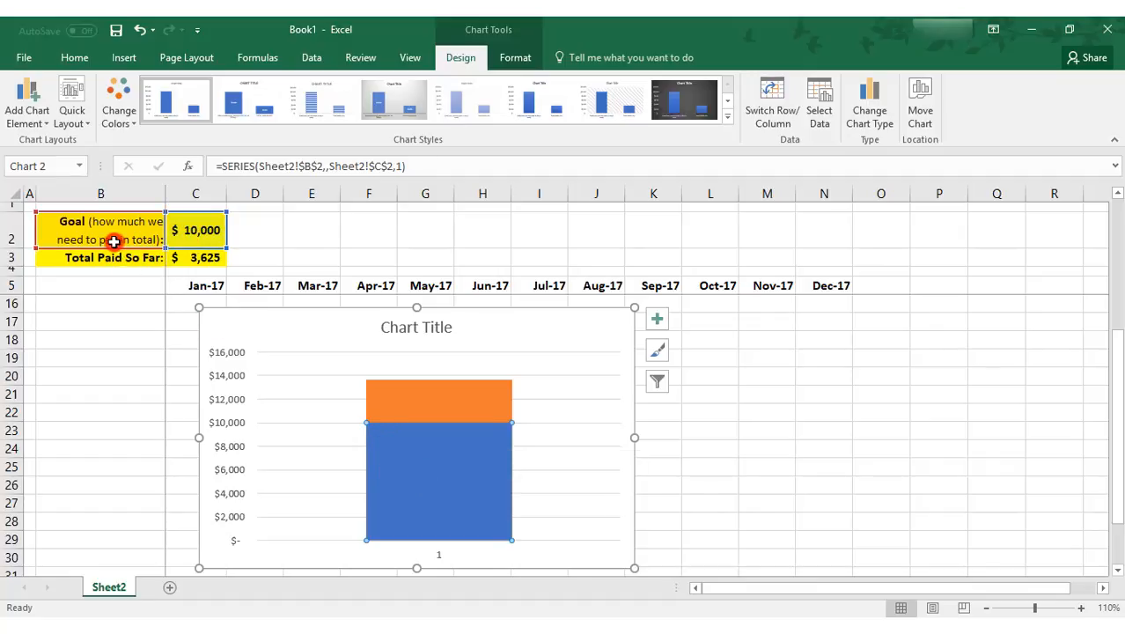
pyautogui.click(425, 405)
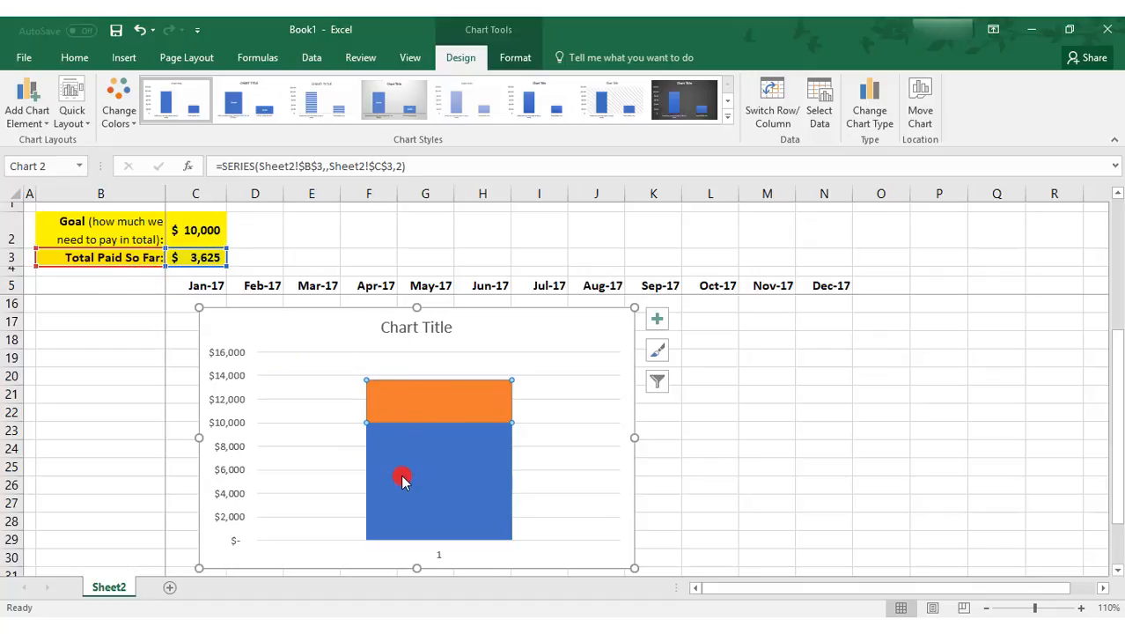
pyautogui.moveTo(401, 478)
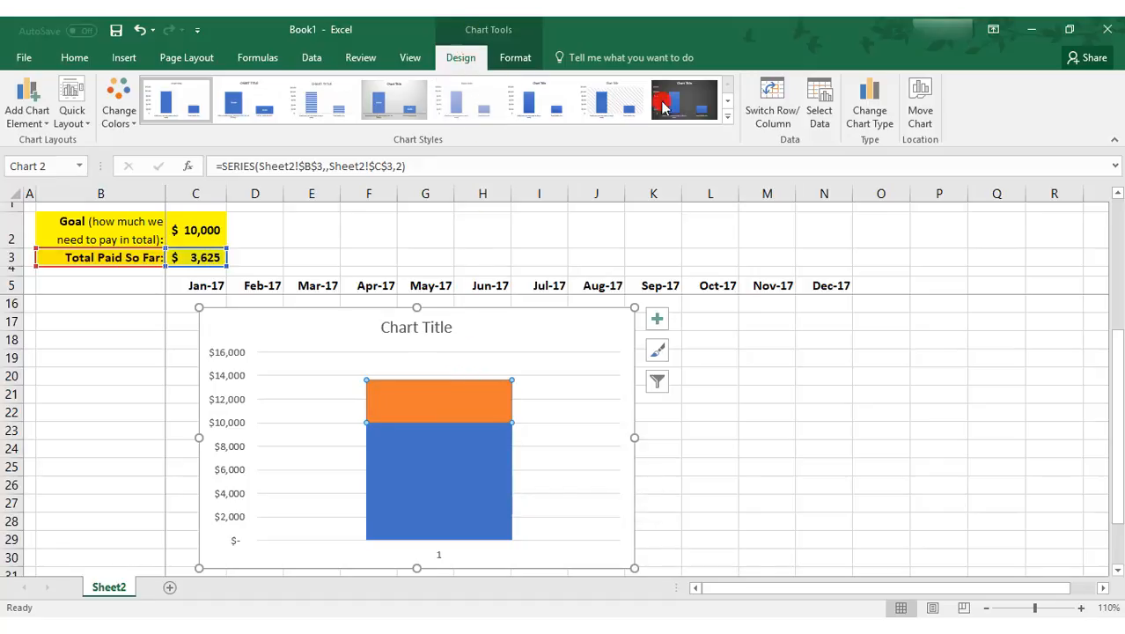
pyautogui.click(820, 110)
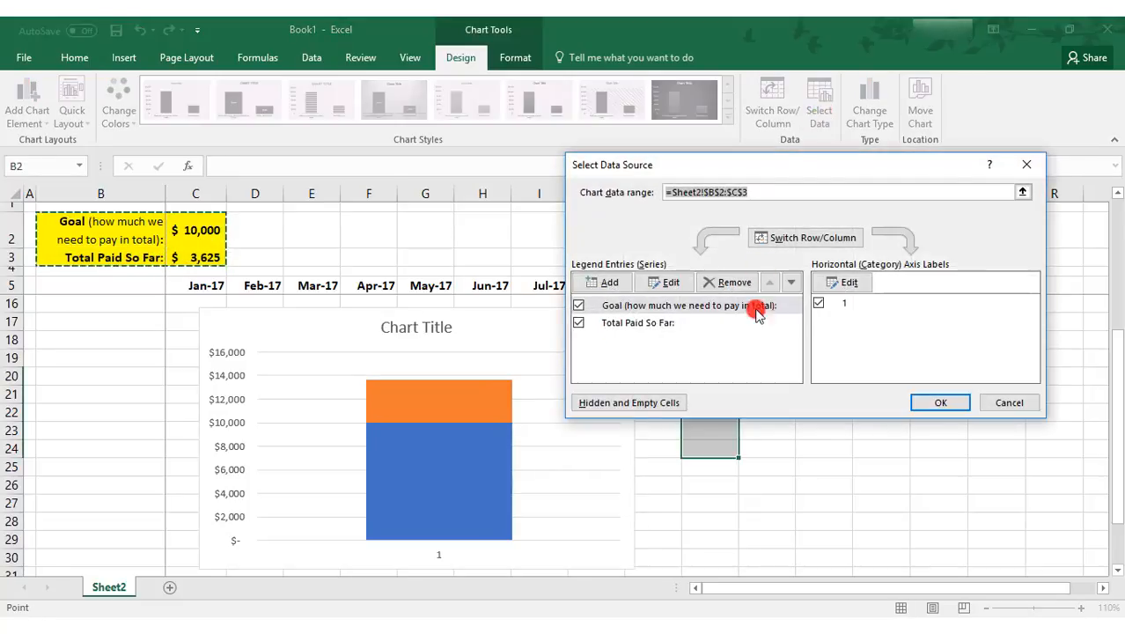
pyautogui.click(650, 312)
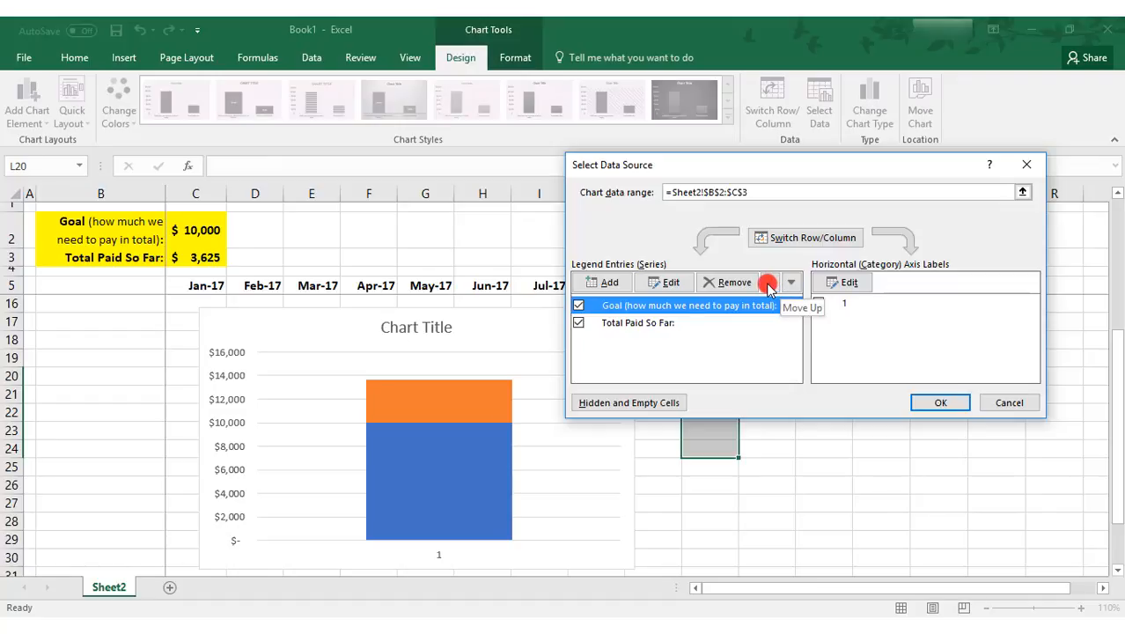
pyautogui.click(790, 283)
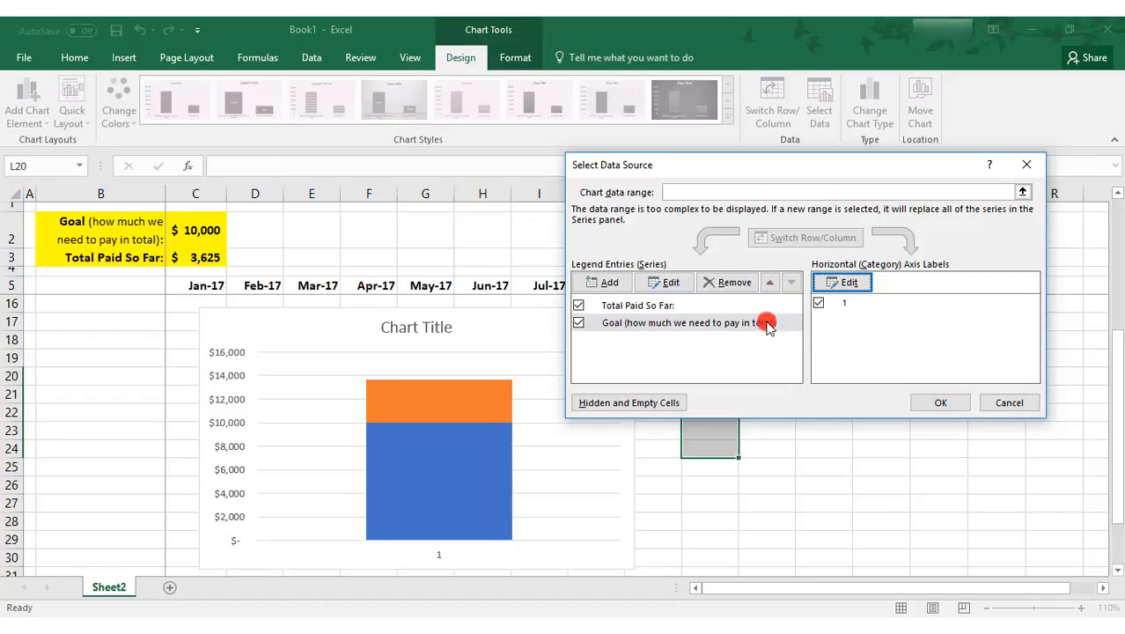
pyautogui.click(933, 402)
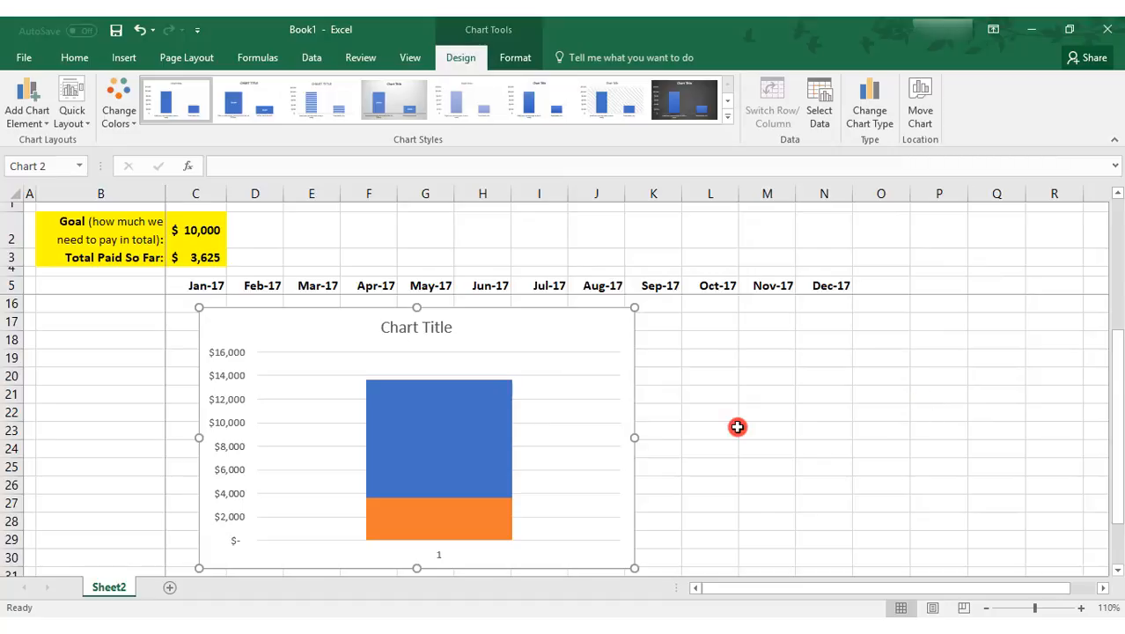
pyautogui.moveTo(451, 464)
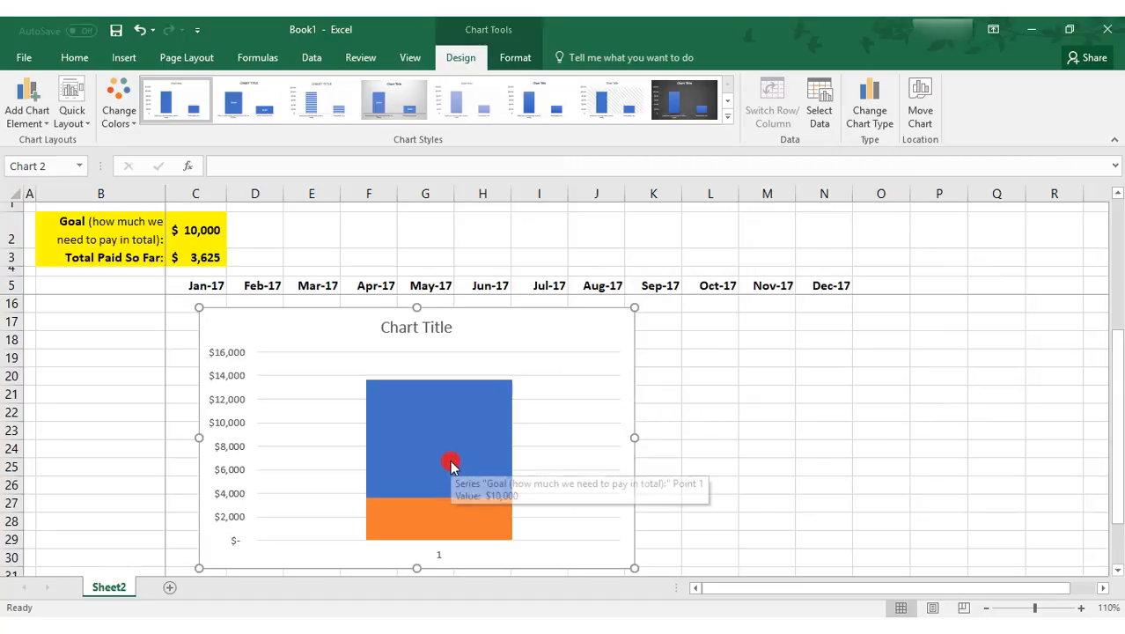
pyautogui.click(444, 517)
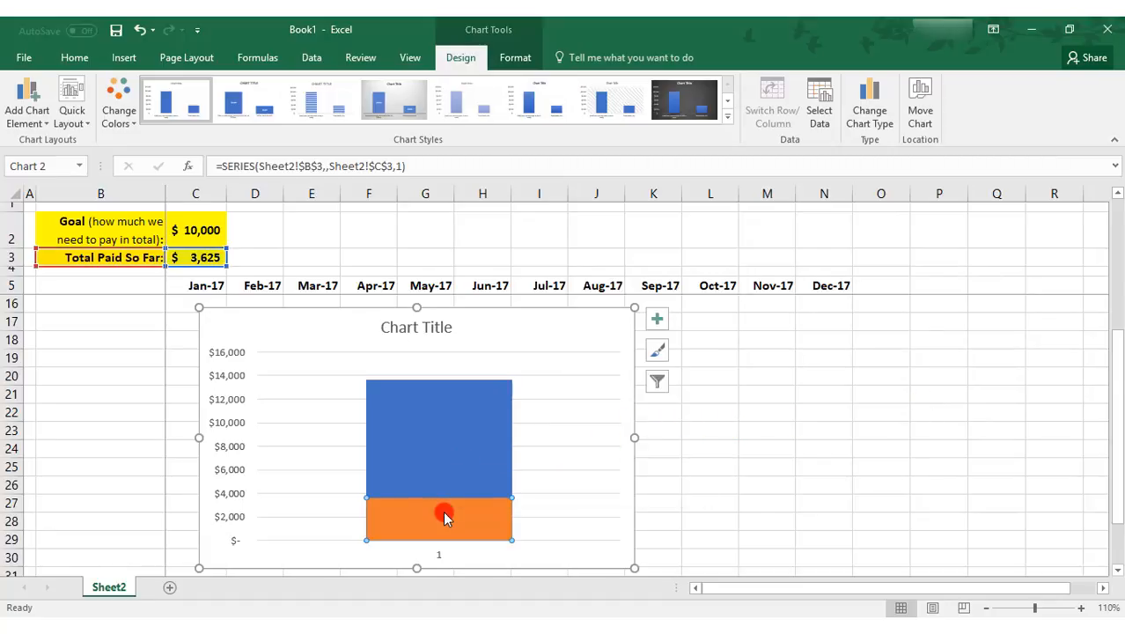
pyautogui.click(504, 423)
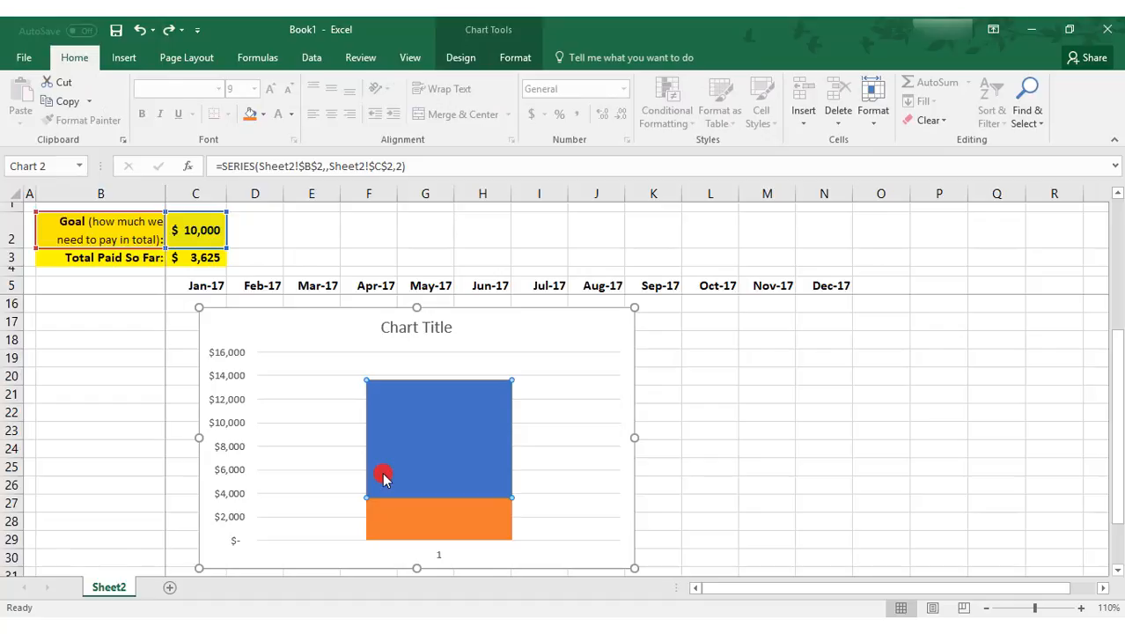
# Set the maximum bound of the chart's vertical axis to 10000
pyautogui.click(239, 460)
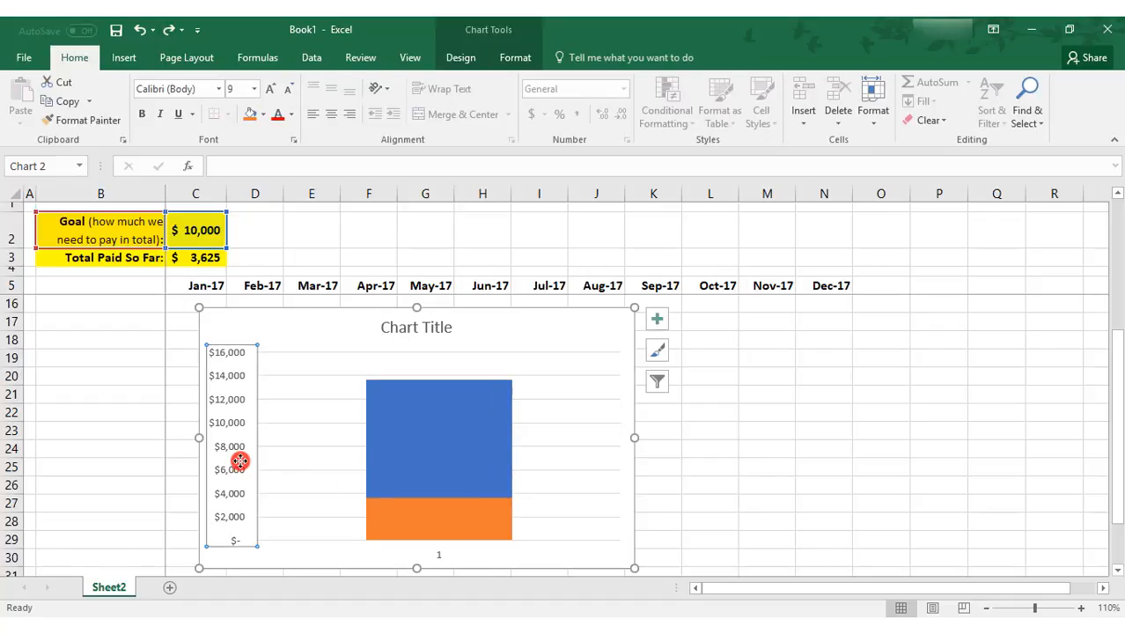
pyautogui.rightClick(239, 460)
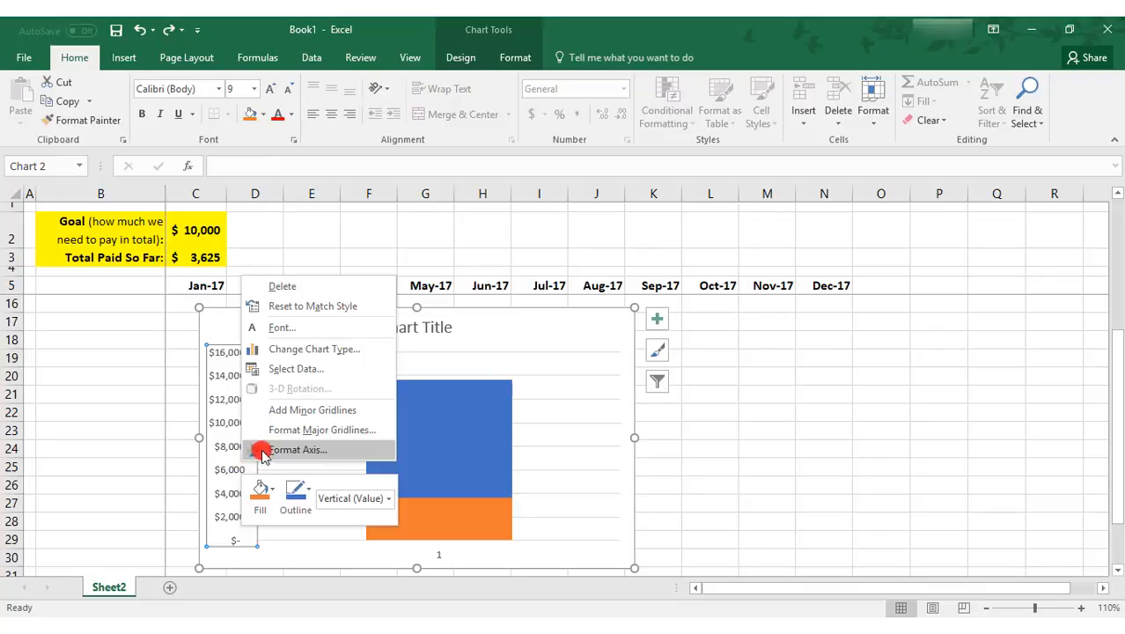
pyautogui.click(290, 450)
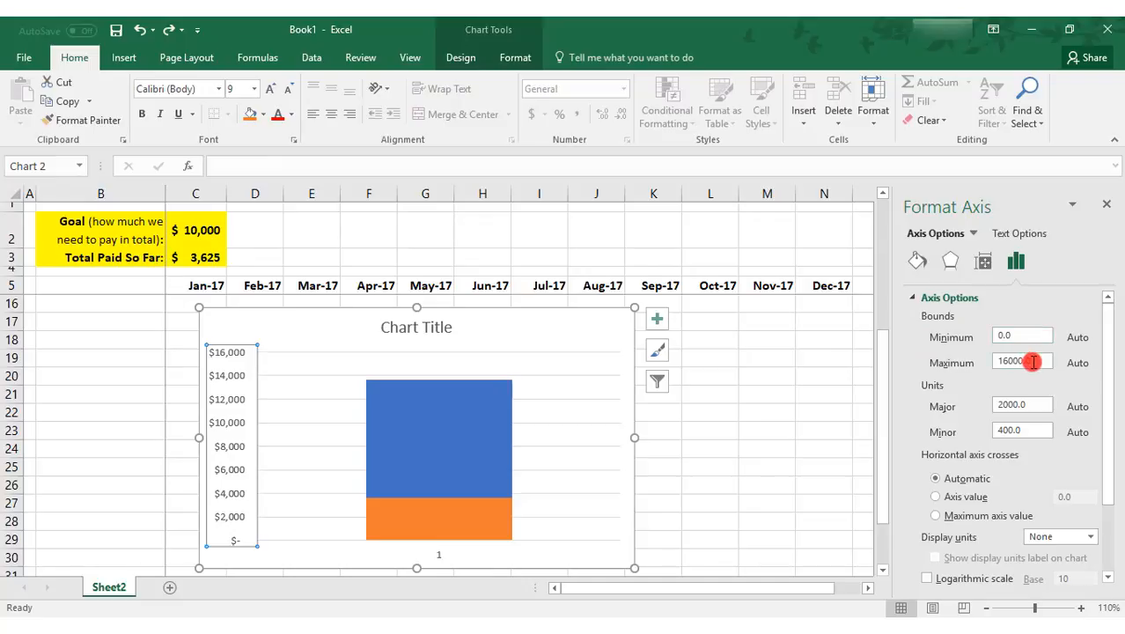
pyautogui.moveTo(1031, 362); pyautogui.dragTo(983, 368)
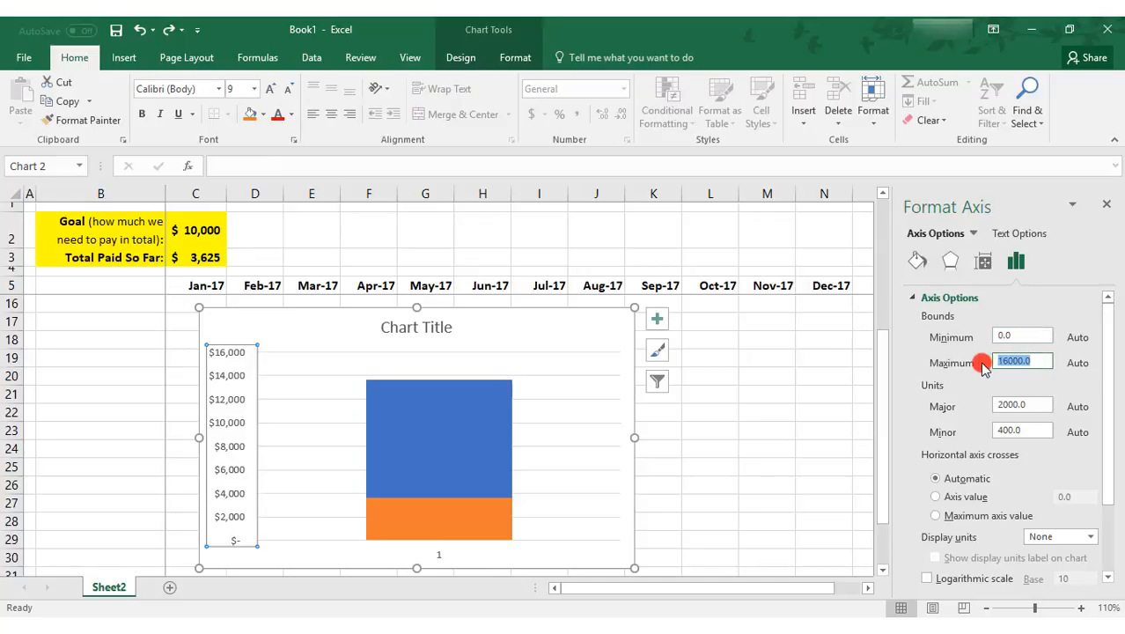
pyautogui.write('10000')
pyautogui.press('Return')
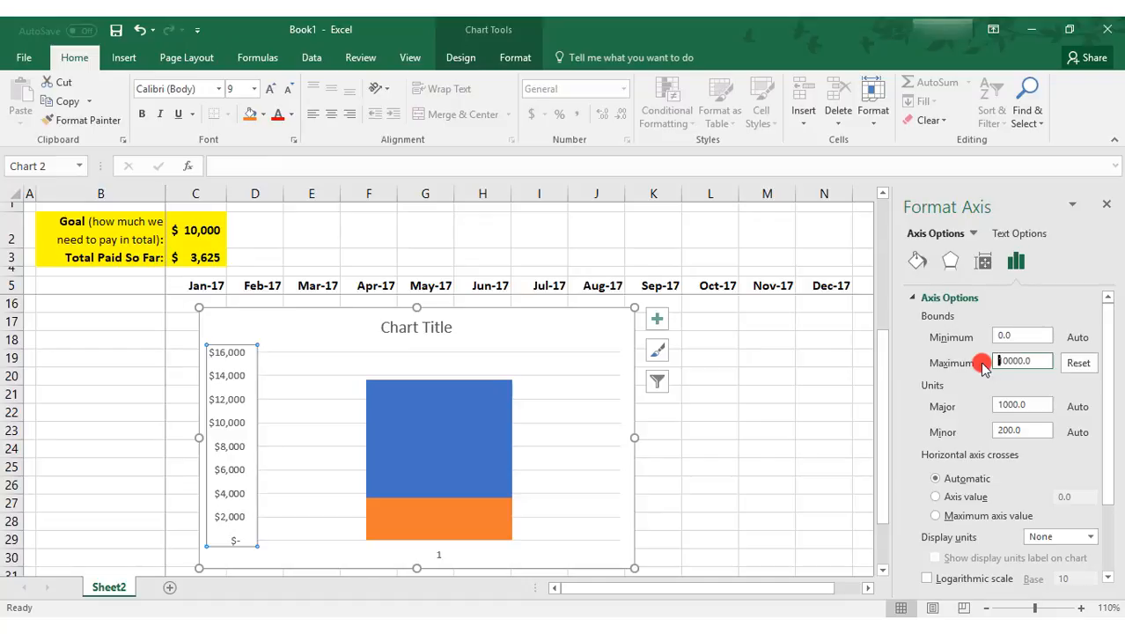
pyautogui.click(1107, 204)
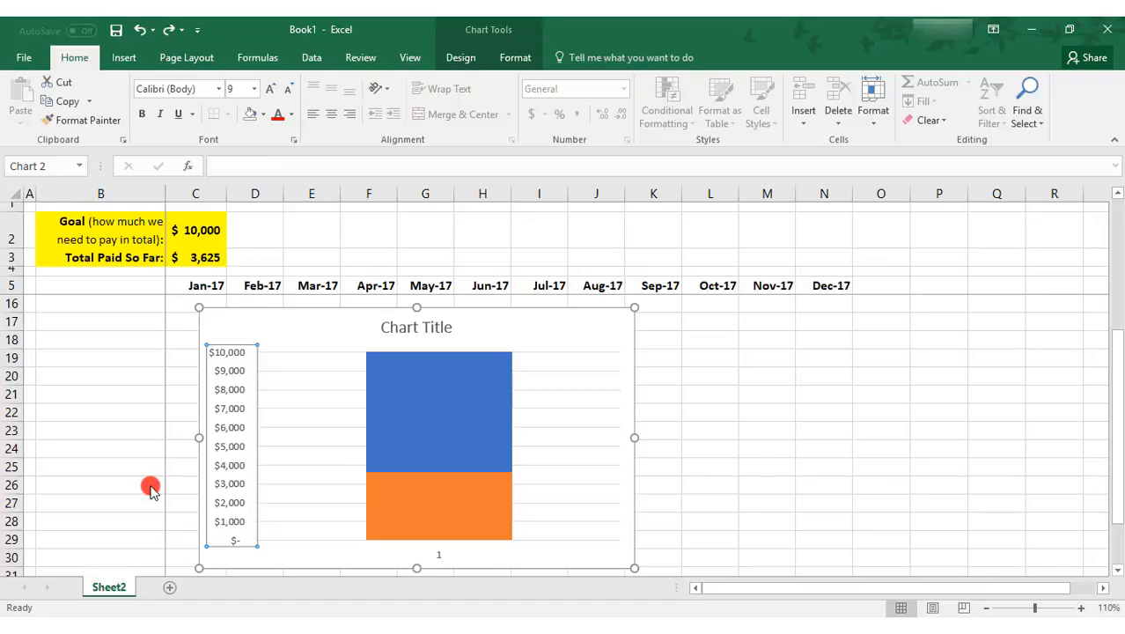
# Give the Total Paid So Far series in the column a red fill and a red outline
pyautogui.click(416, 526)
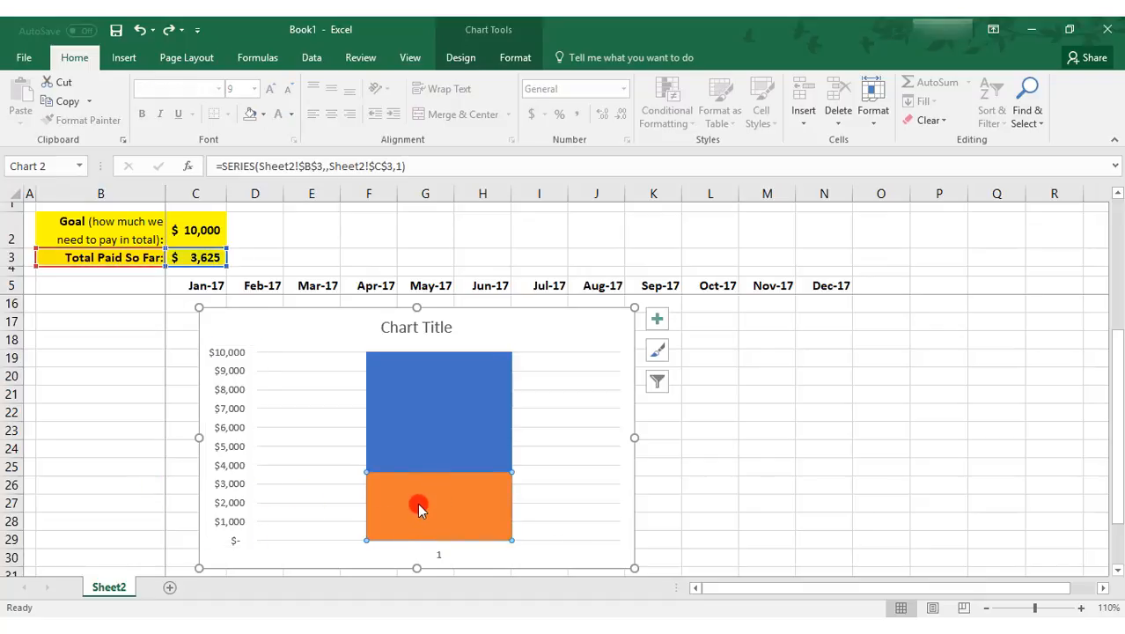
pyautogui.rightClick(419, 508)
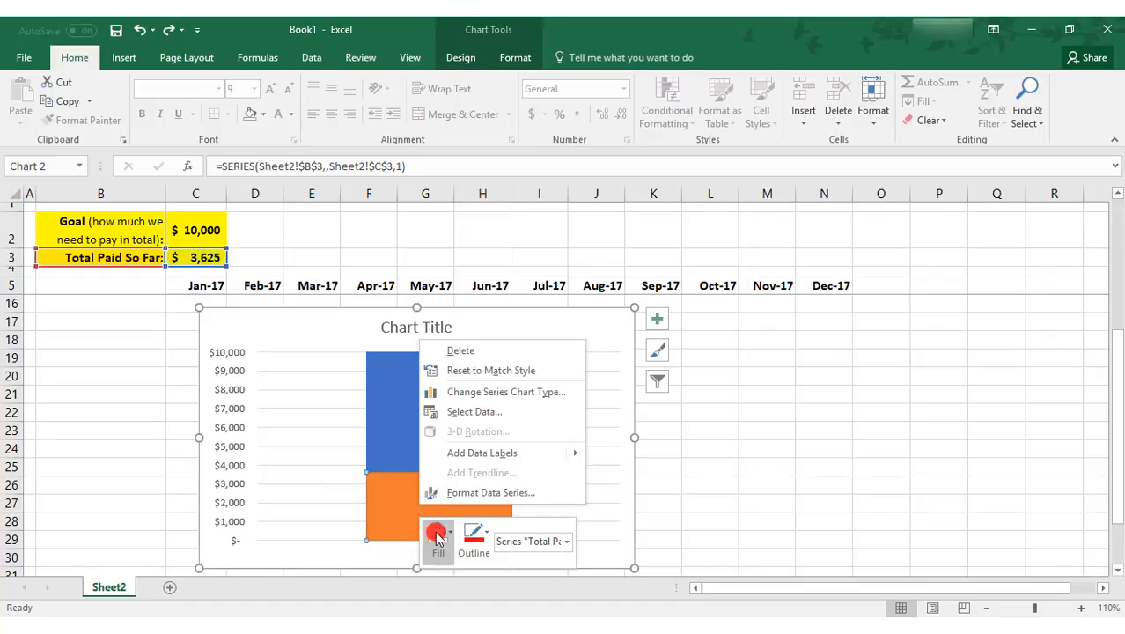
pyautogui.click(438, 534)
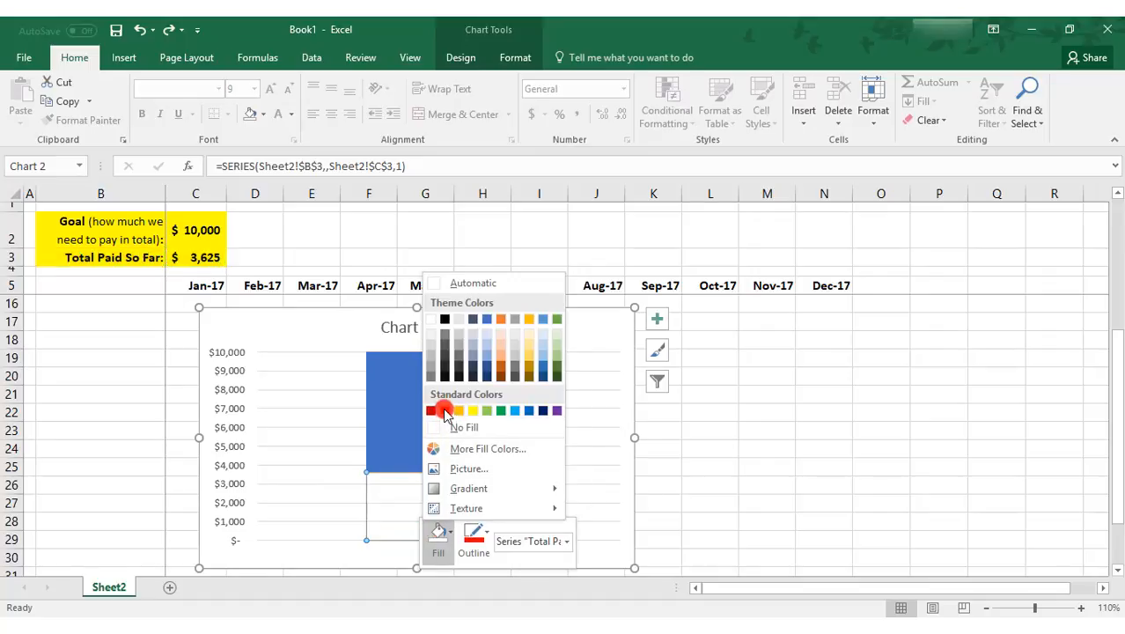
pyautogui.click(444, 410)
pyautogui.click(472, 534)
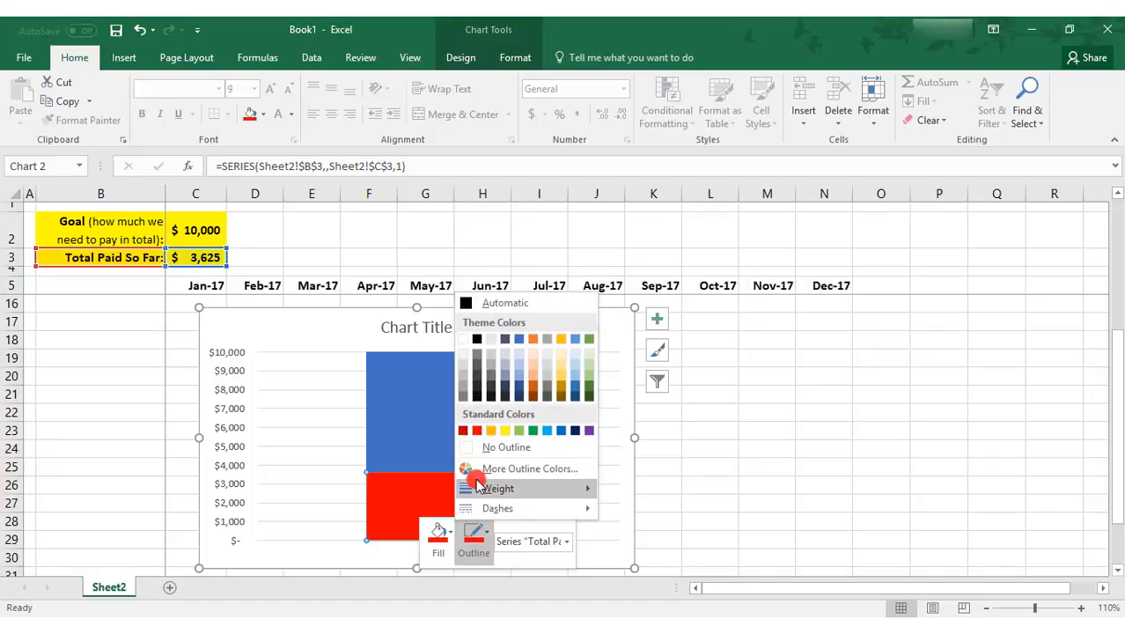
pyautogui.click(475, 430)
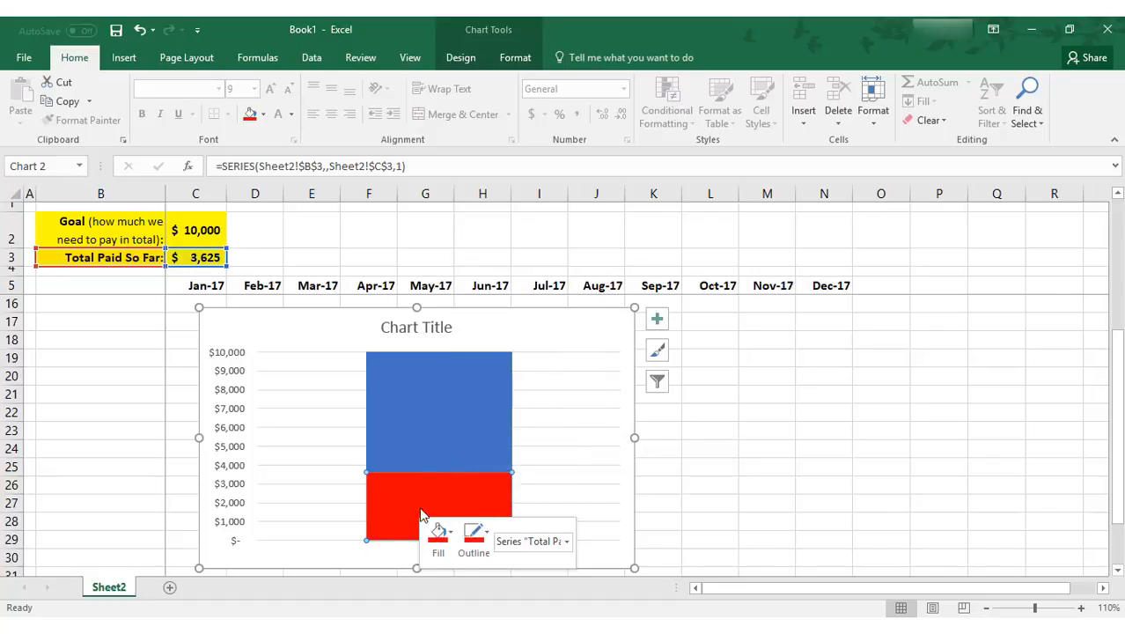
# Give the Goal series in the upper part of the column no fill and a red outline
pyautogui.click(422, 415)
pyautogui.click(421, 416)
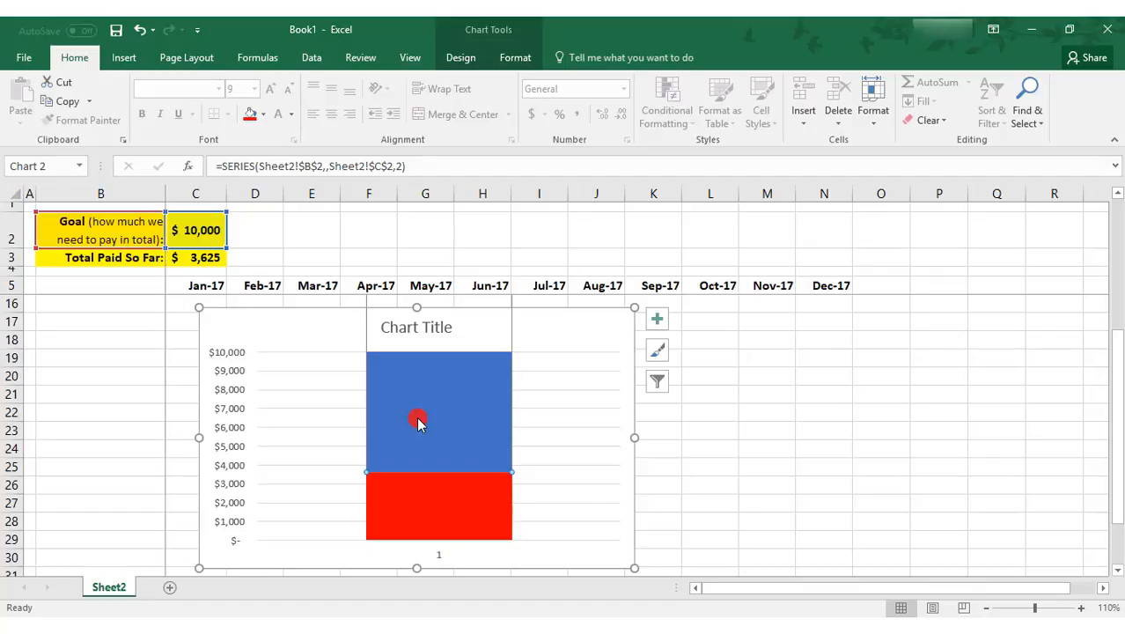
pyautogui.rightClick(418, 422)
pyautogui.click(437, 386)
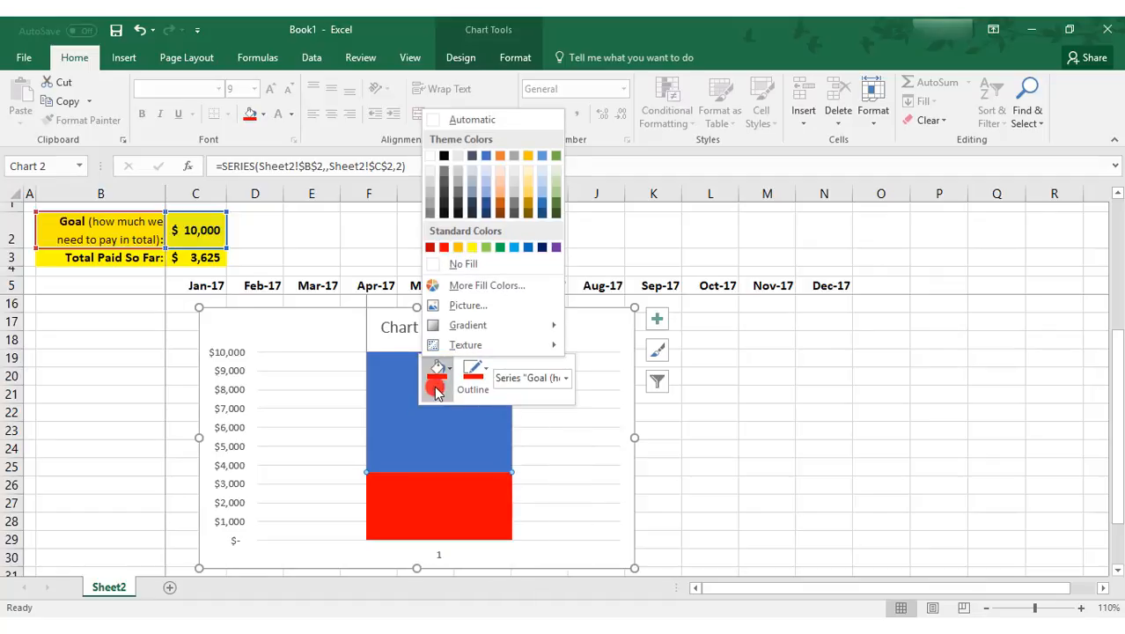
pyautogui.click(435, 266)
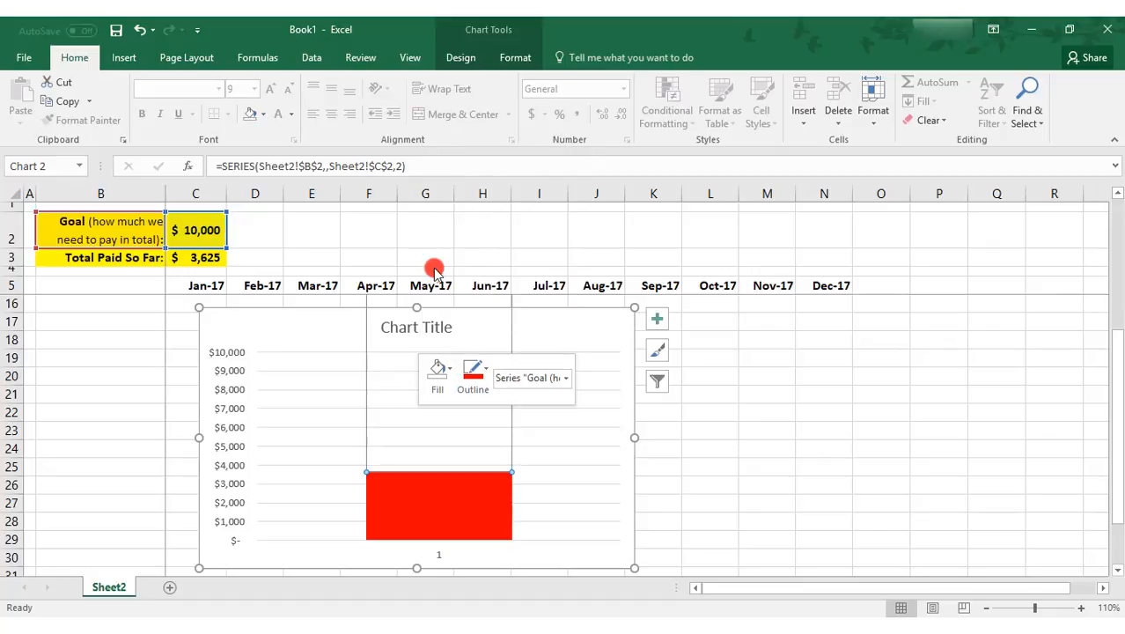
pyautogui.click(472, 374)
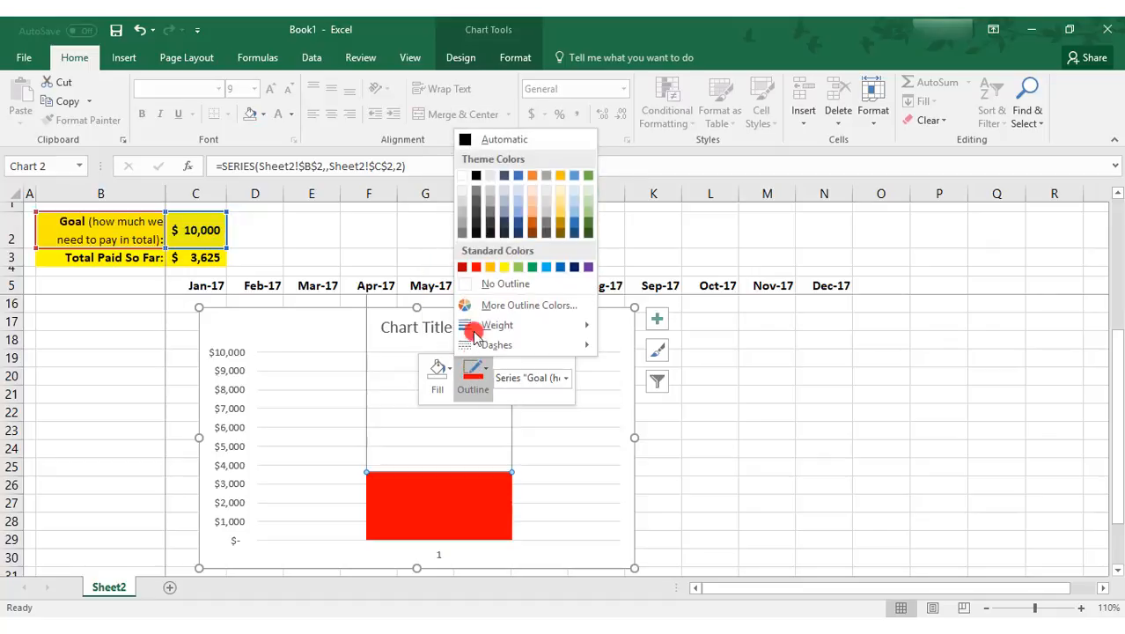
pyautogui.click(477, 266)
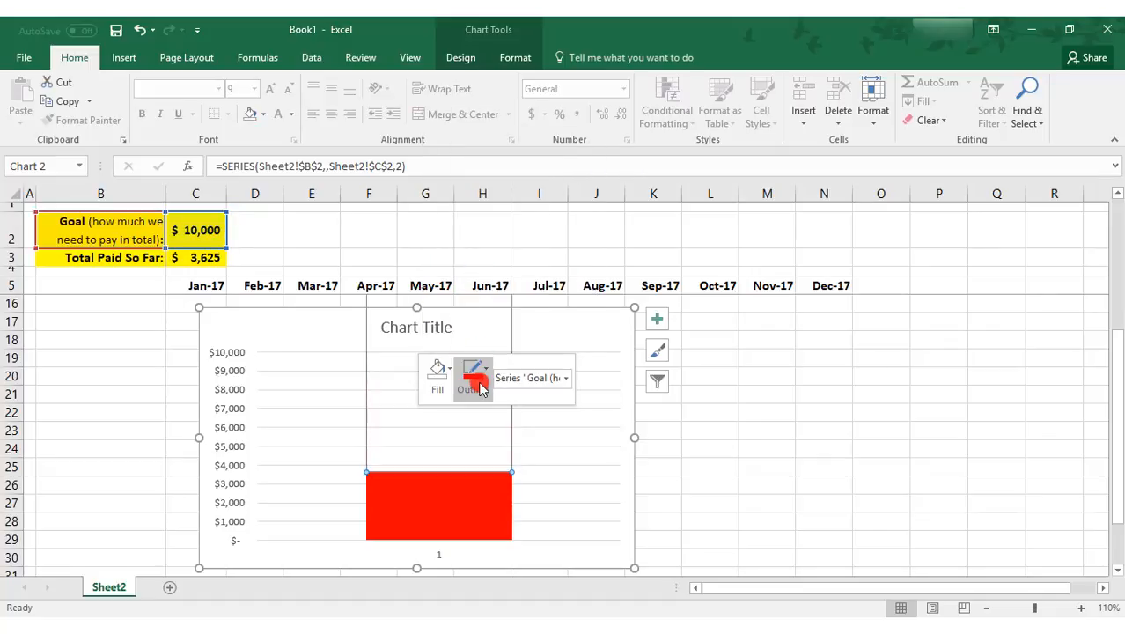
pyautogui.click(331, 441)
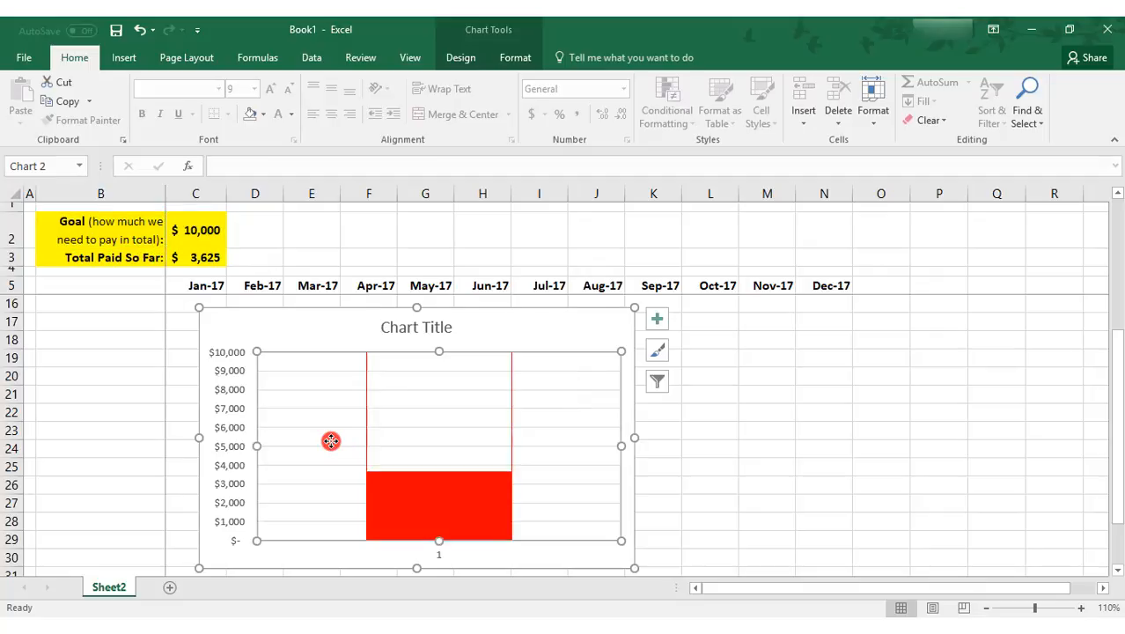
# Set the gap width of the Total Paid So Far series to 350% to narrow the column
pyautogui.click(457, 490)
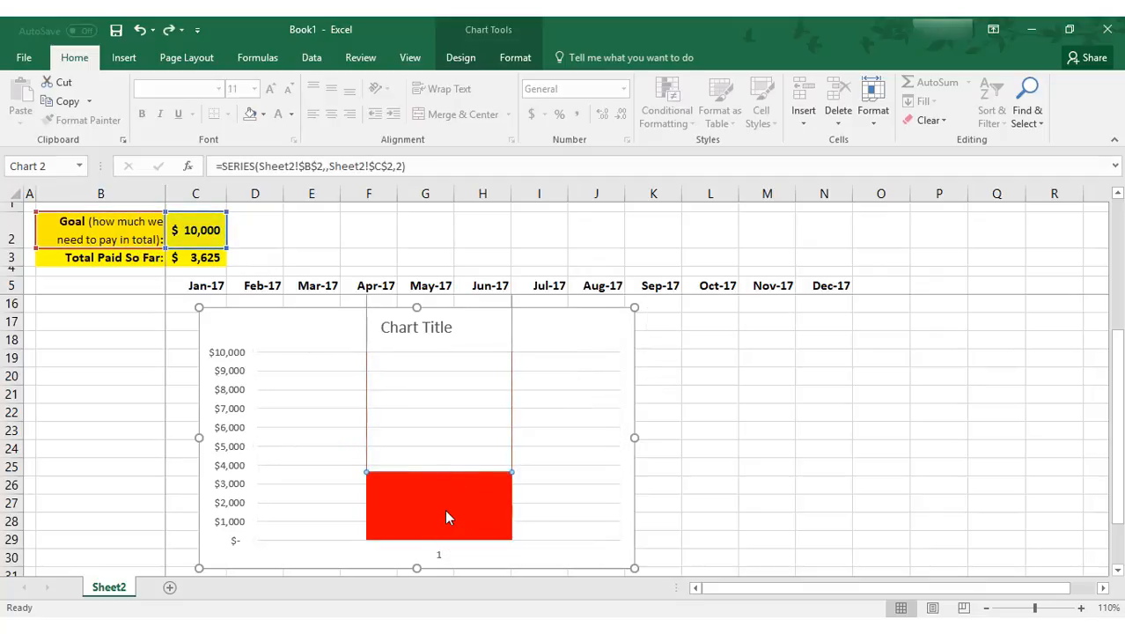
pyautogui.click(442, 507)
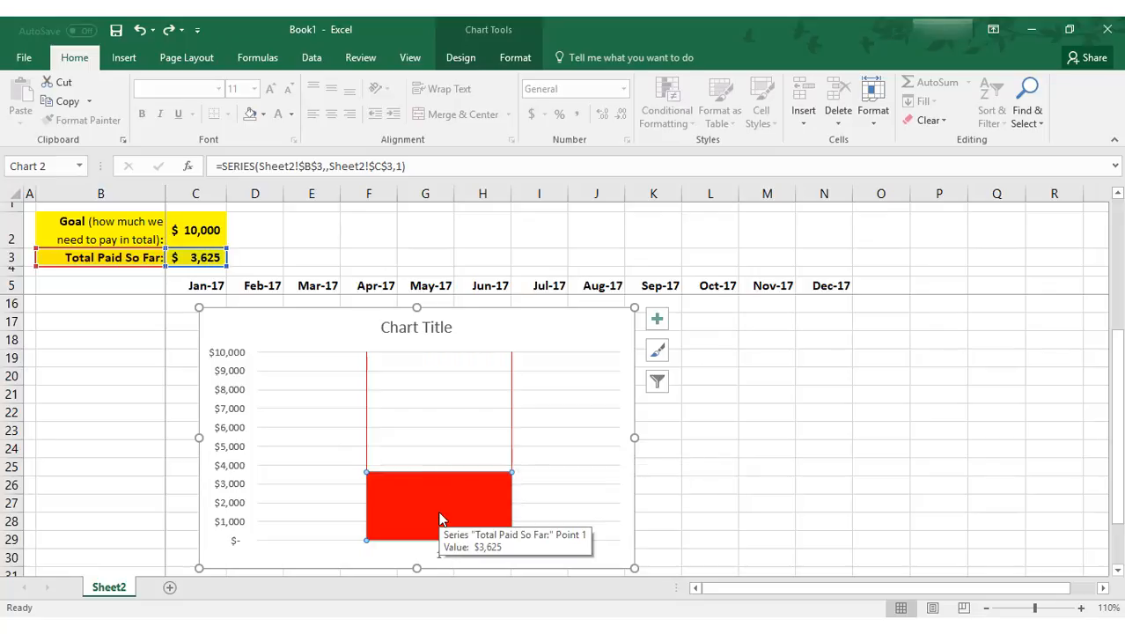
pyautogui.rightClick(440, 519)
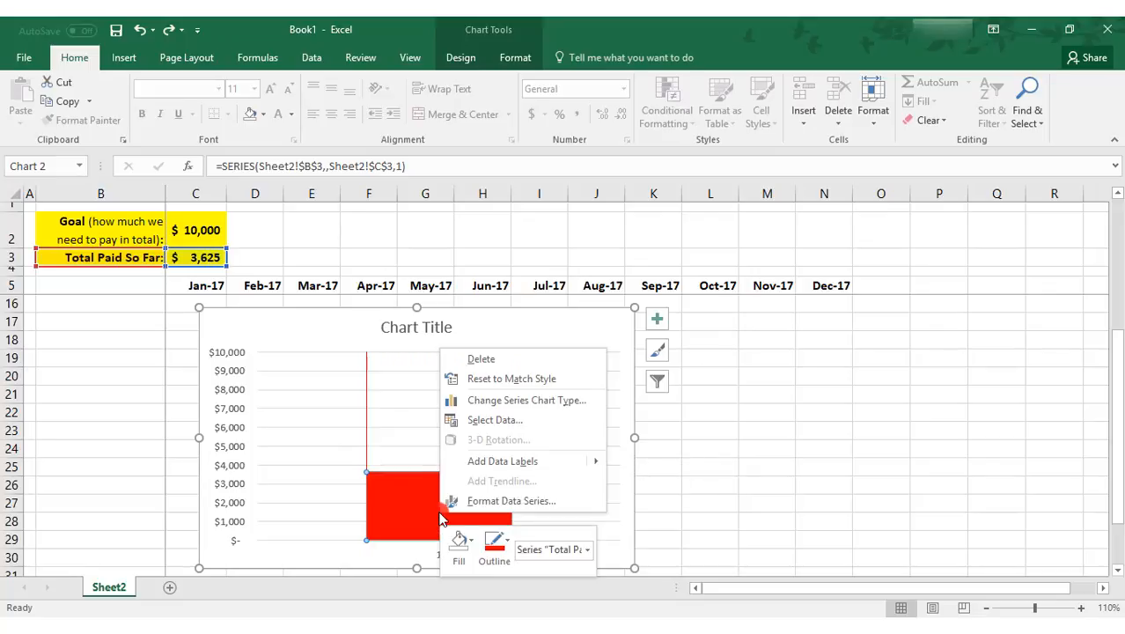
pyautogui.click(452, 506)
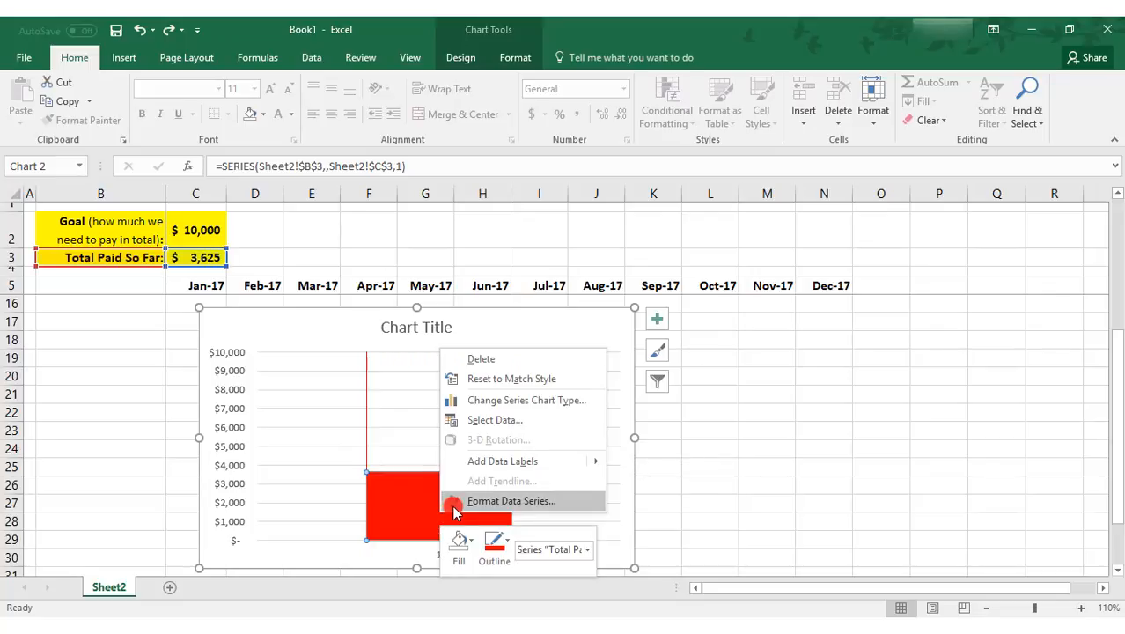
pyautogui.click(452, 502)
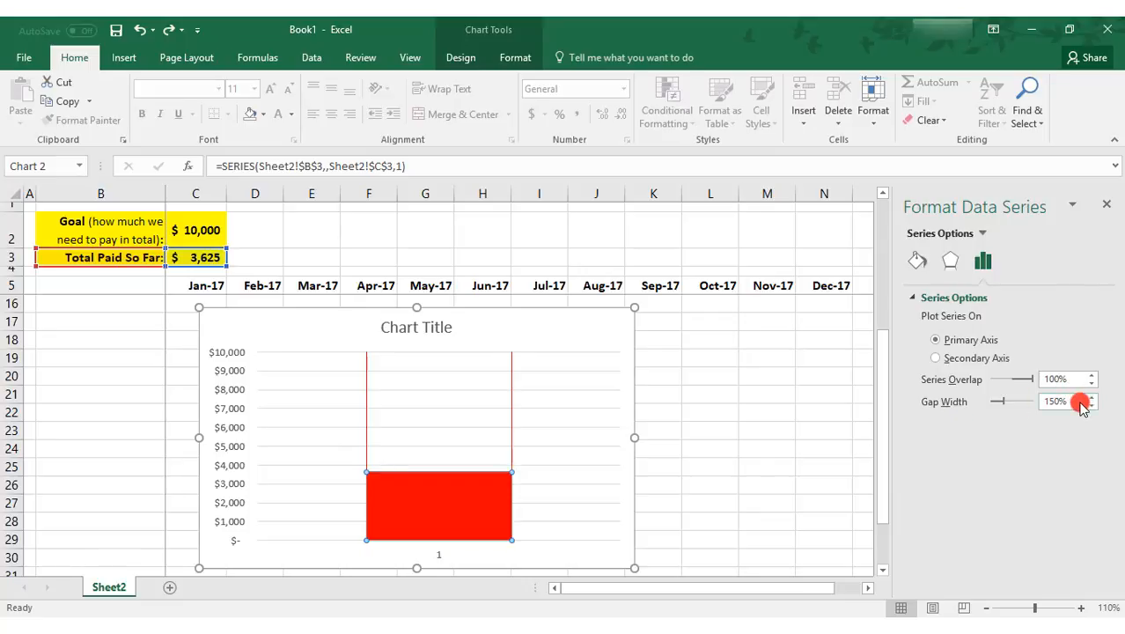
pyautogui.moveTo(1082, 405); pyautogui.dragTo(1042, 407)
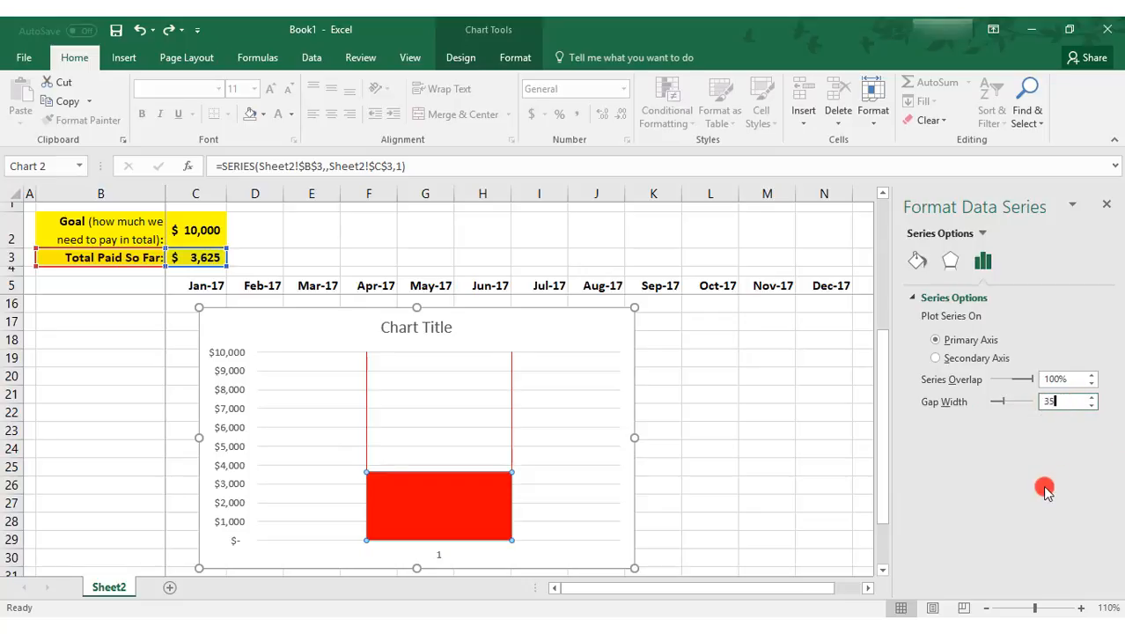
pyautogui.write('350%')
pyautogui.press('Return')
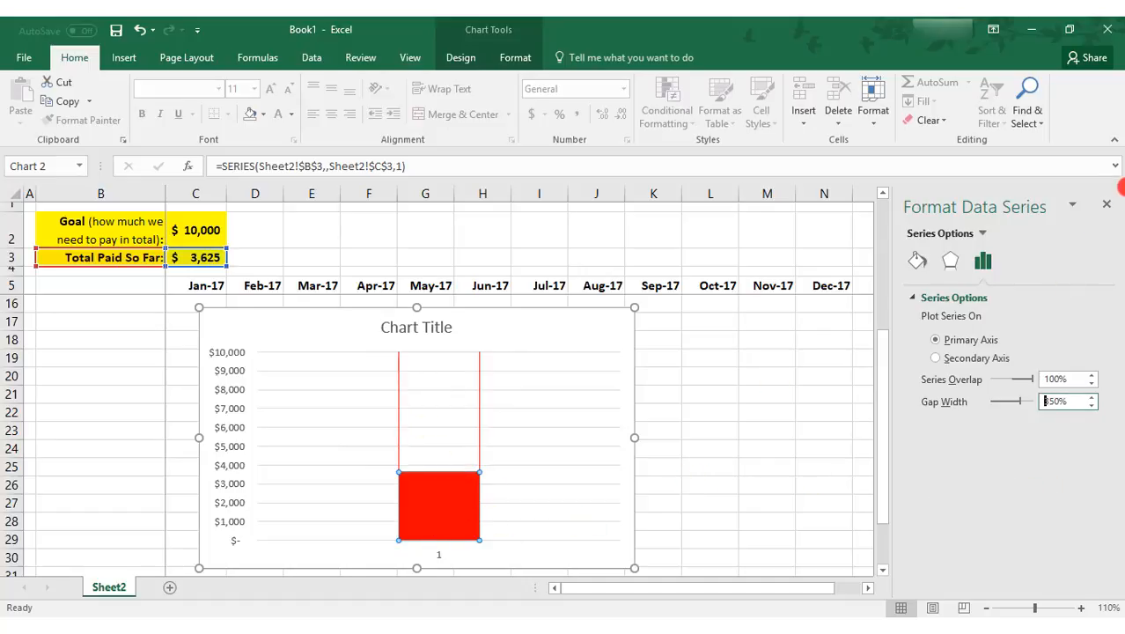
pyautogui.click(1107, 204)
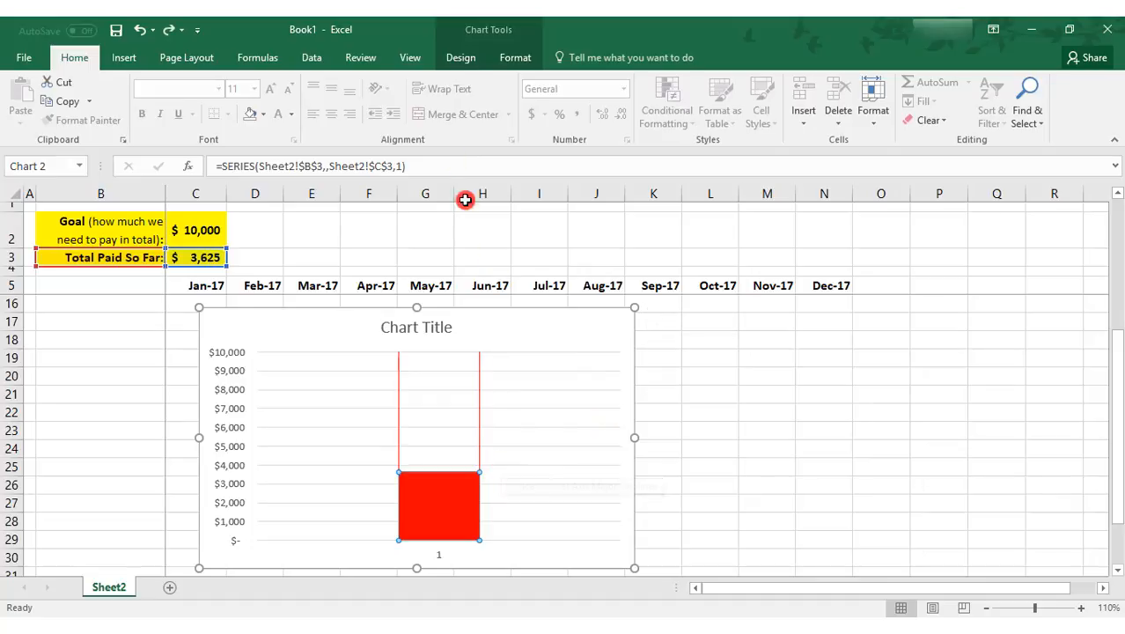
# Draw an oval about 1.41" wide and 0.48" high over the base of the column as the thermometer bulb
pyautogui.click(510, 60)
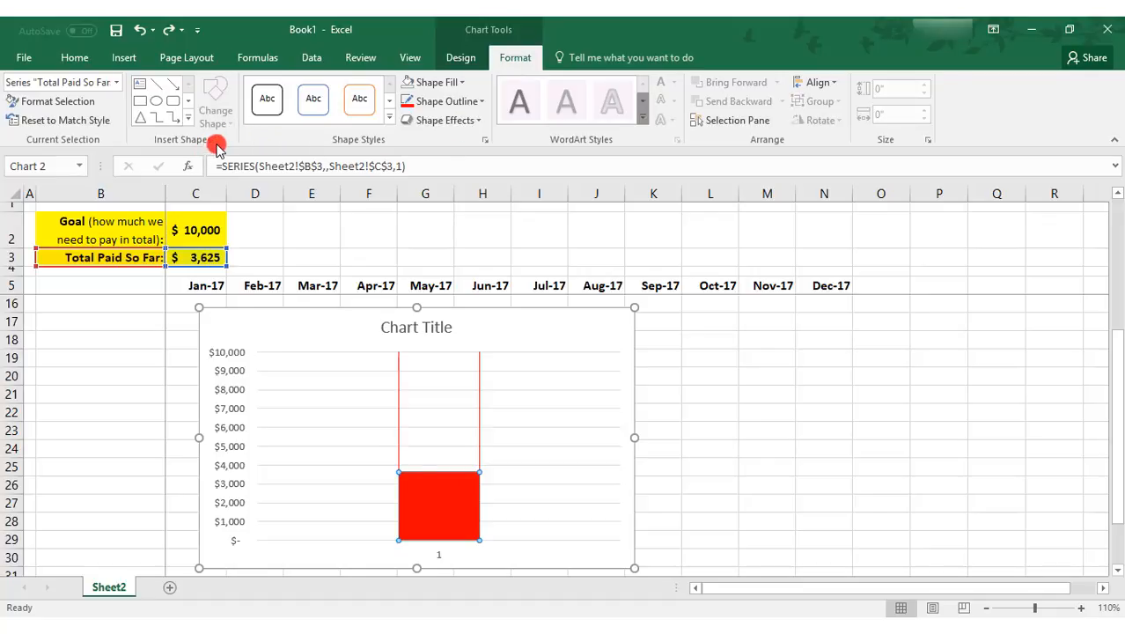
pyautogui.click(158, 104)
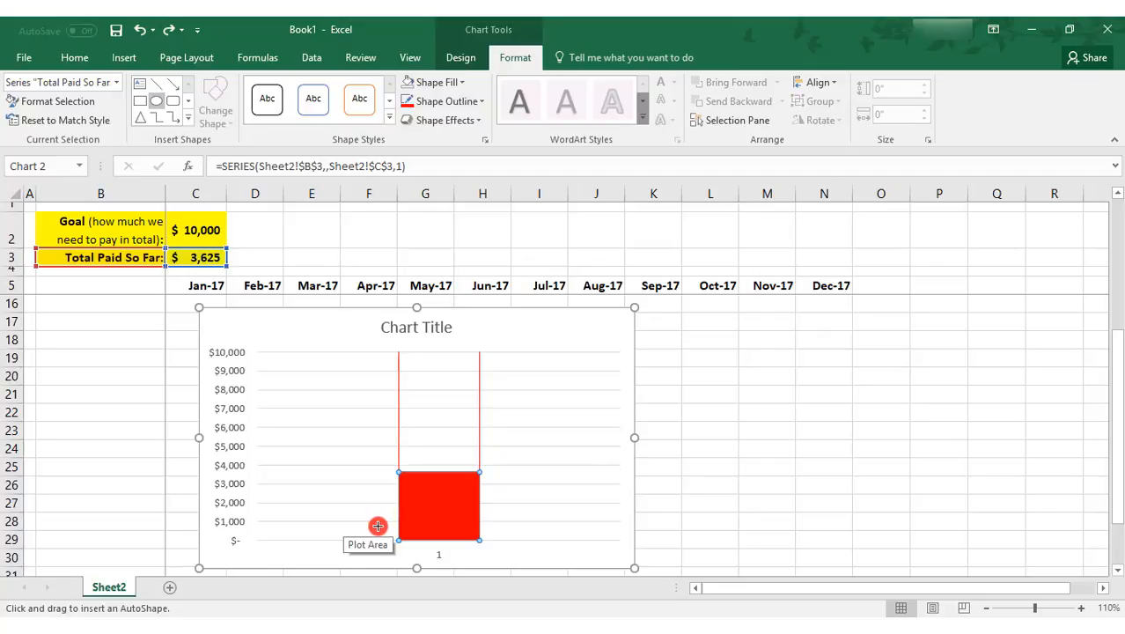
pyautogui.moveTo(378, 528)
pyautogui.mouseDown()
pyautogui.moveTo(385, 553)
pyautogui.moveTo(462, 570)
pyautogui.moveTo(477, 443)
pyautogui.moveTo(501, 443)
pyautogui.mouseUp()
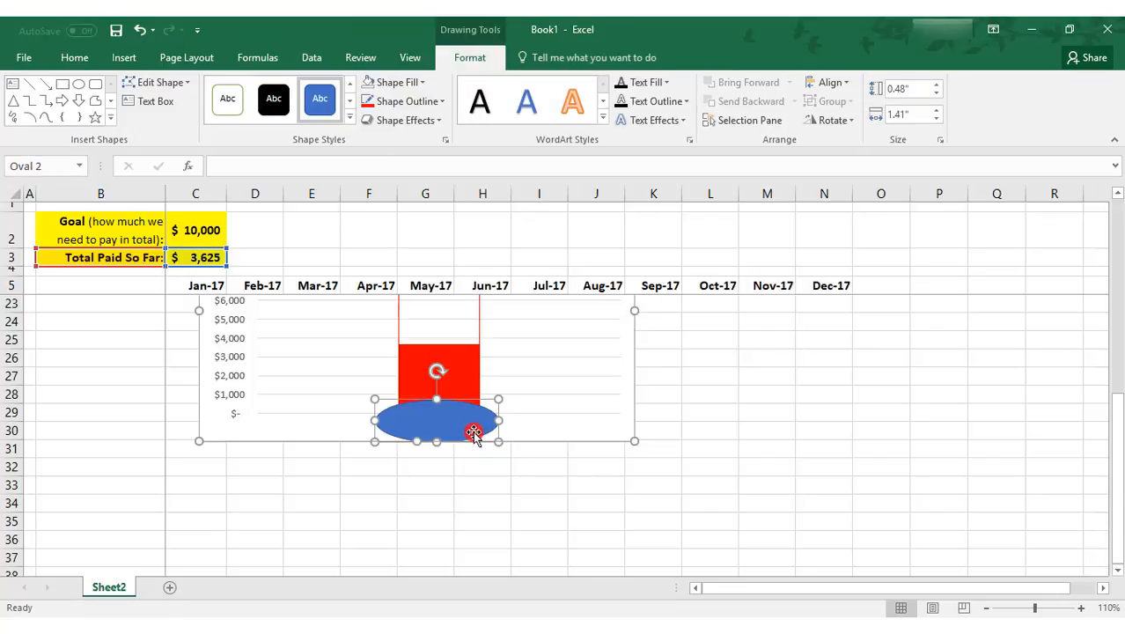
# Fill the oval with red and remove its outline
pyautogui.click(416, 85)
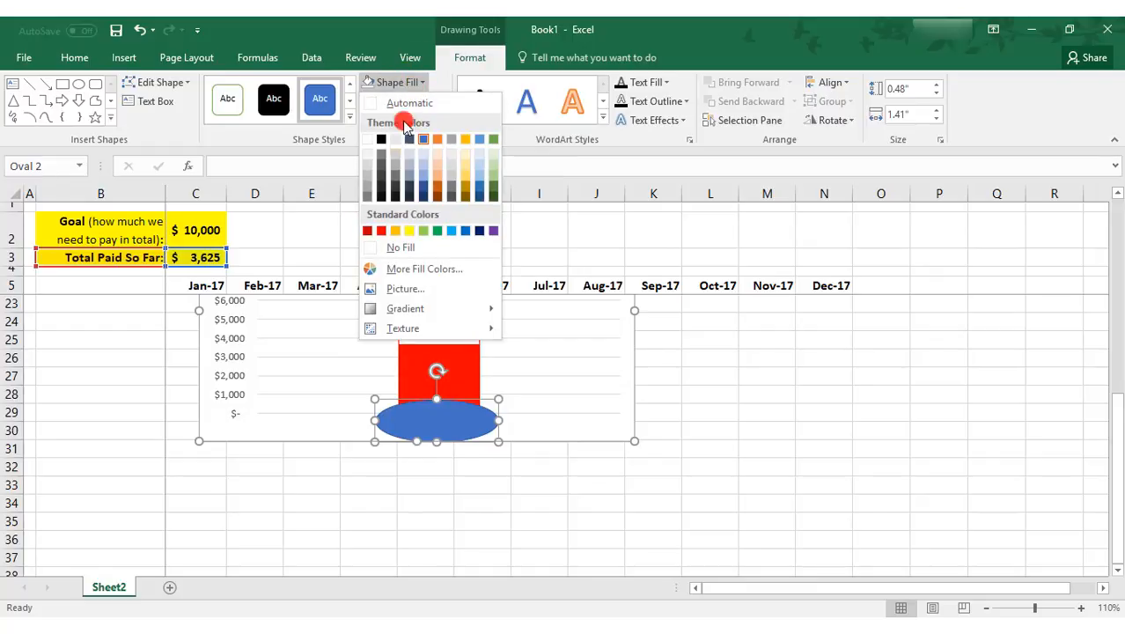
pyautogui.click(384, 231)
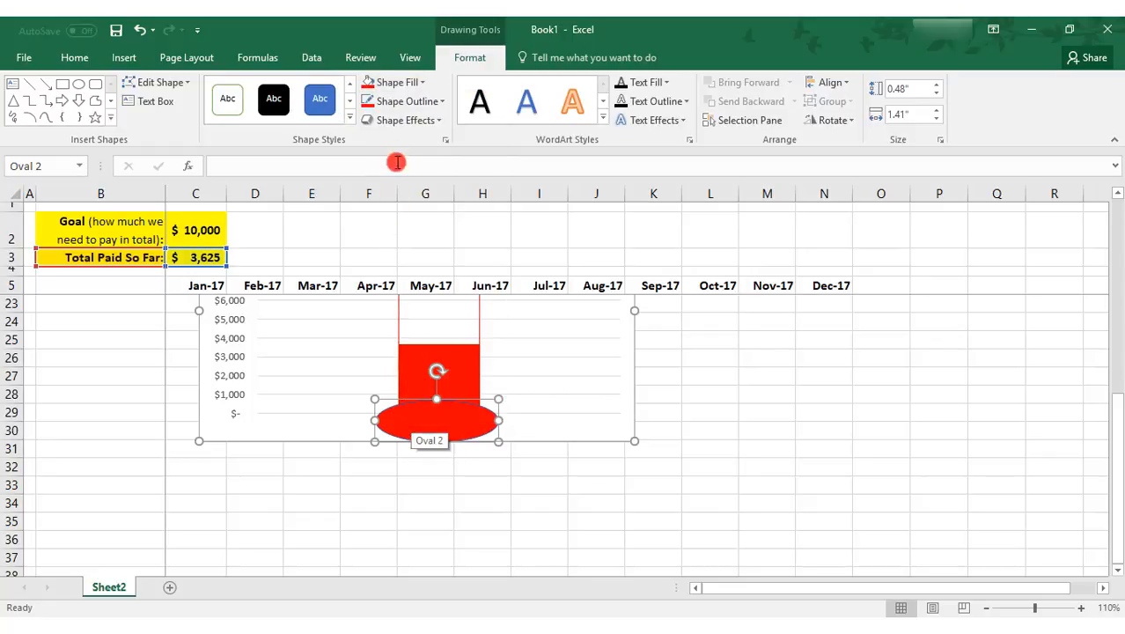
pyautogui.click(409, 102)
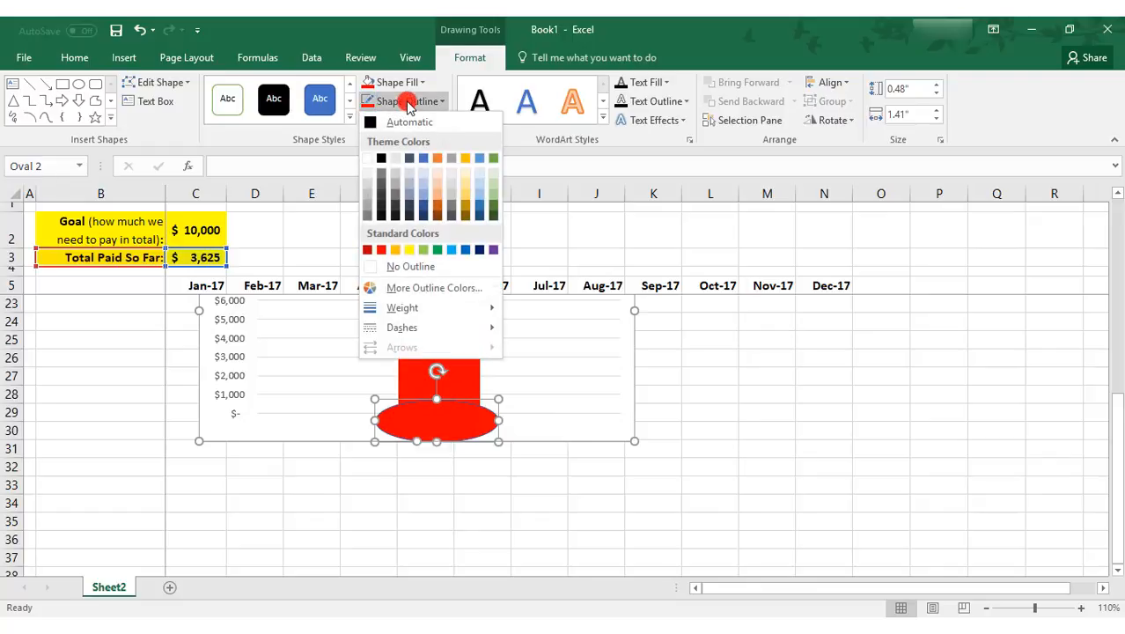
pyautogui.click(388, 268)
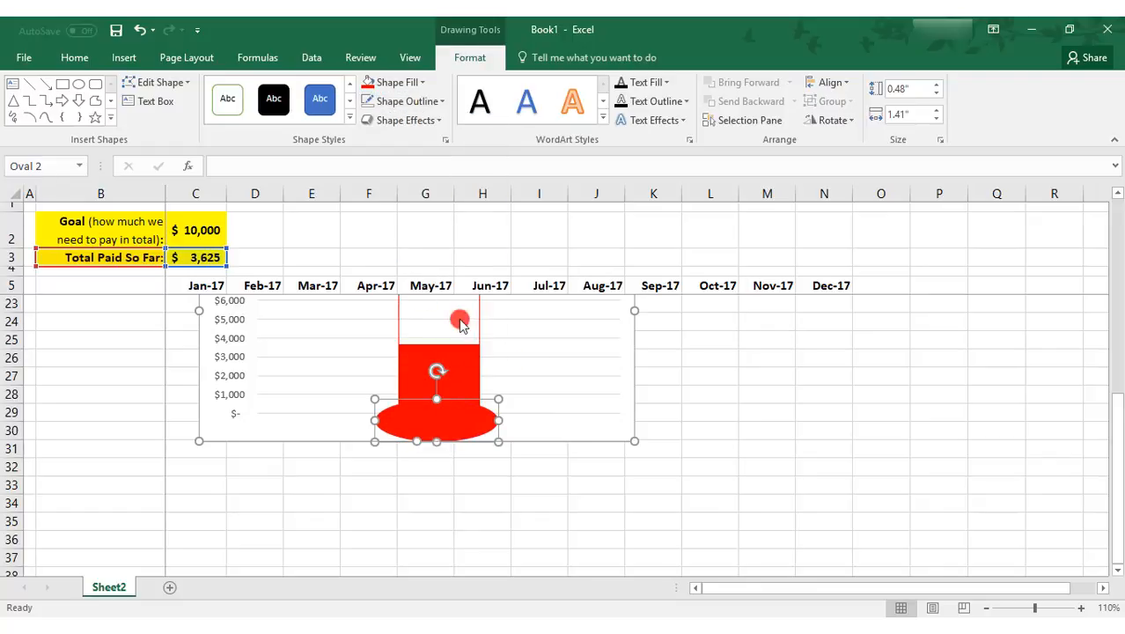
pyautogui.click(559, 381)
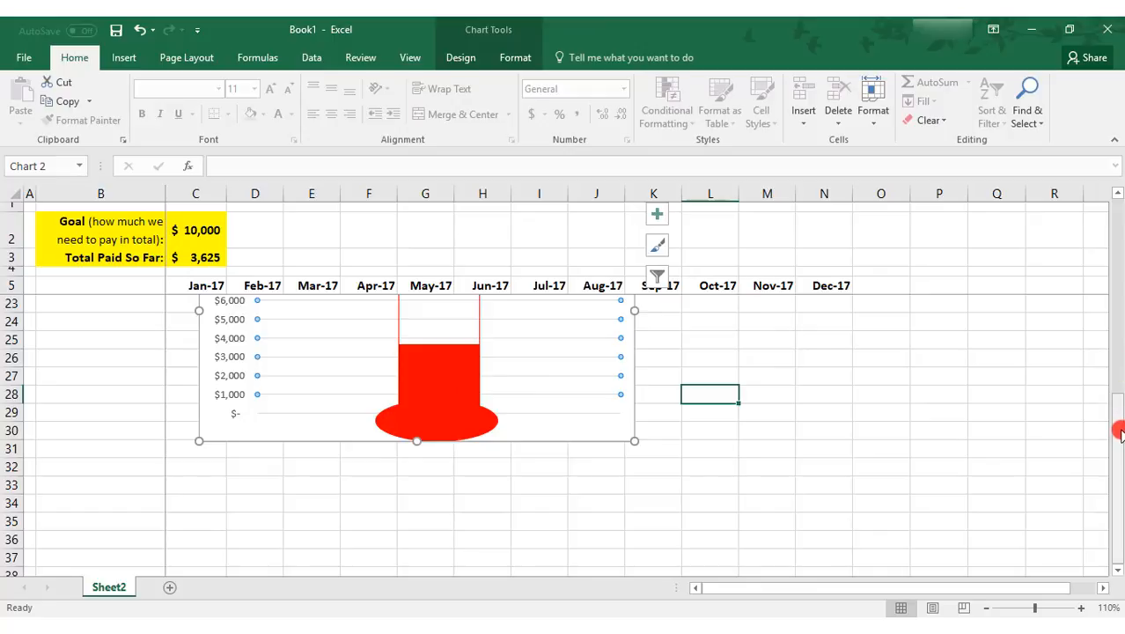
# Hide the chart's major horizontal gridlines by setting them to no line
pyautogui.moveTo(1118, 432); pyautogui.dragTo(1118, 368)
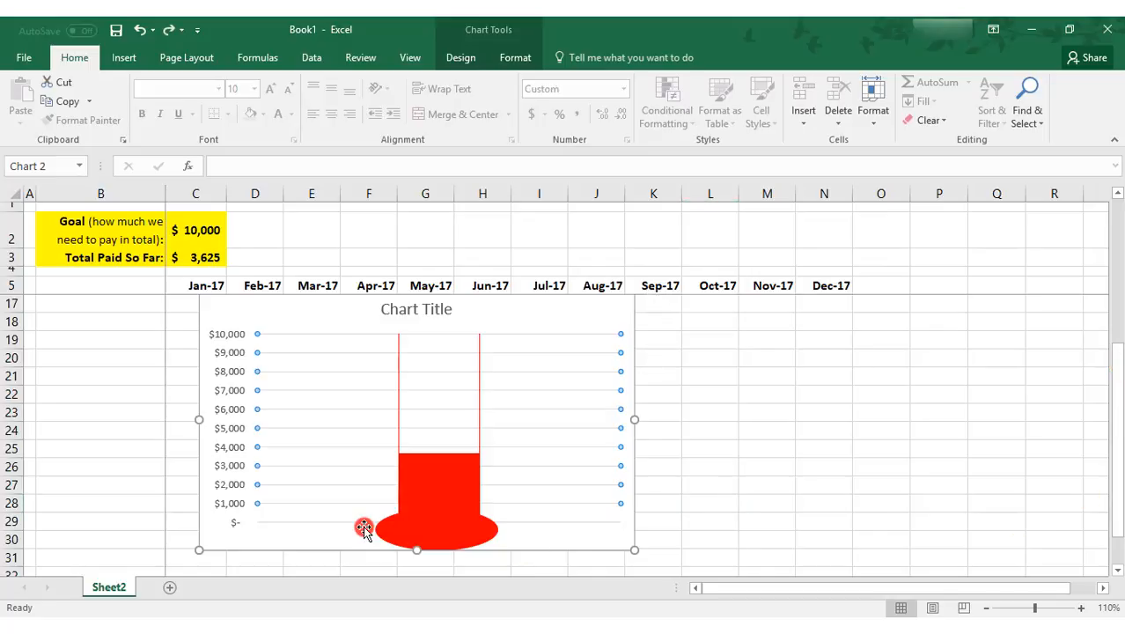
pyautogui.click(275, 451)
pyautogui.rightClick(275, 451)
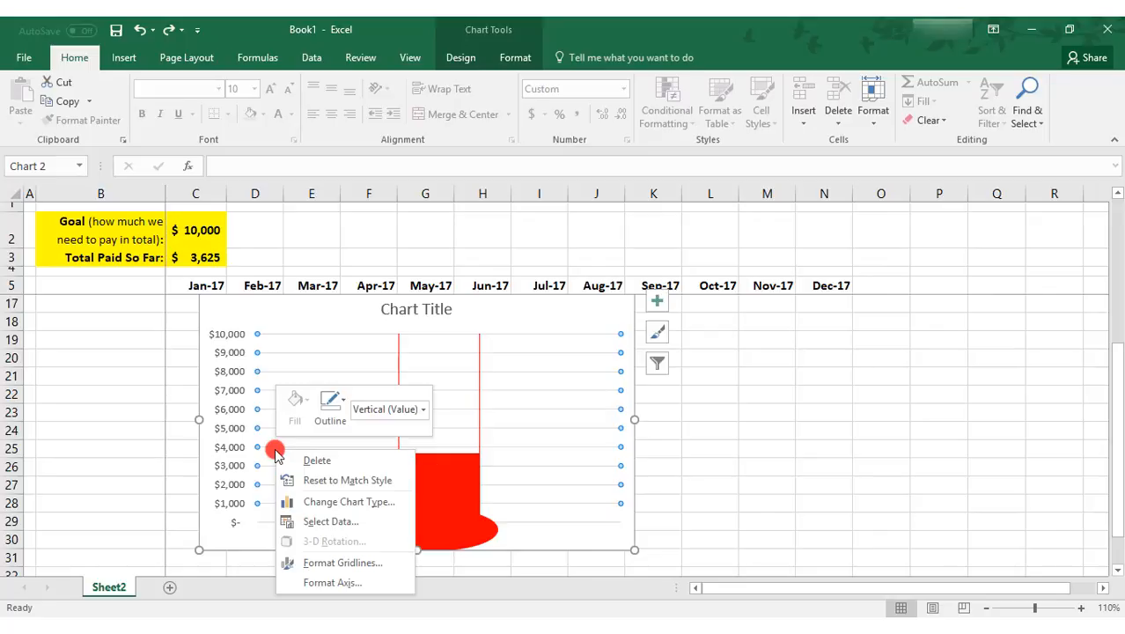
pyautogui.click(296, 563)
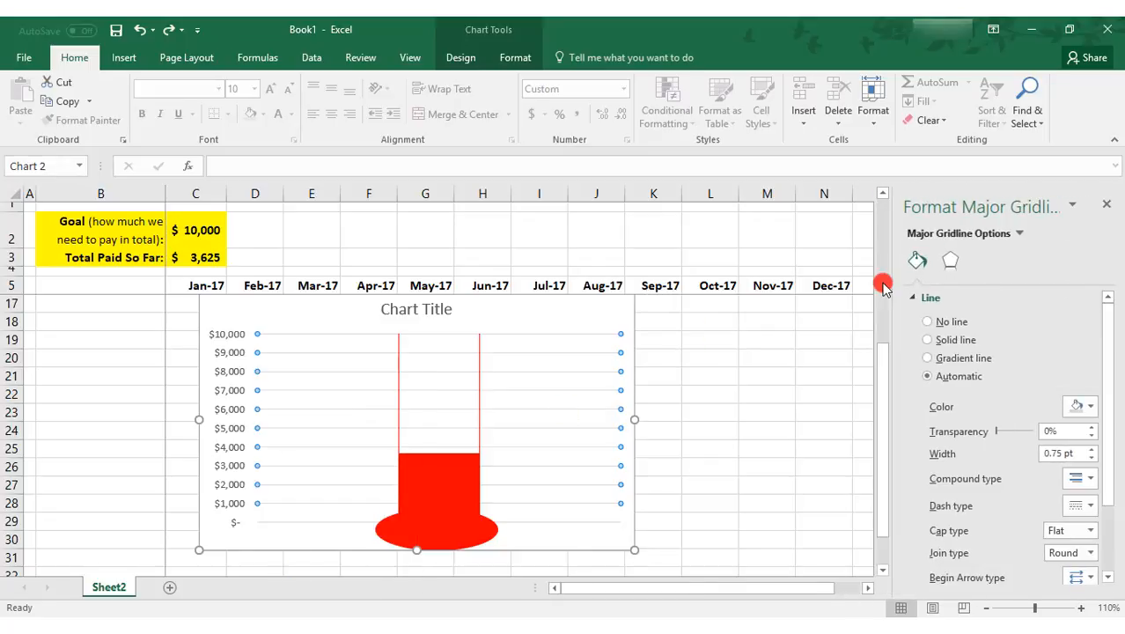
pyautogui.click(927, 322)
pyautogui.click(1107, 203)
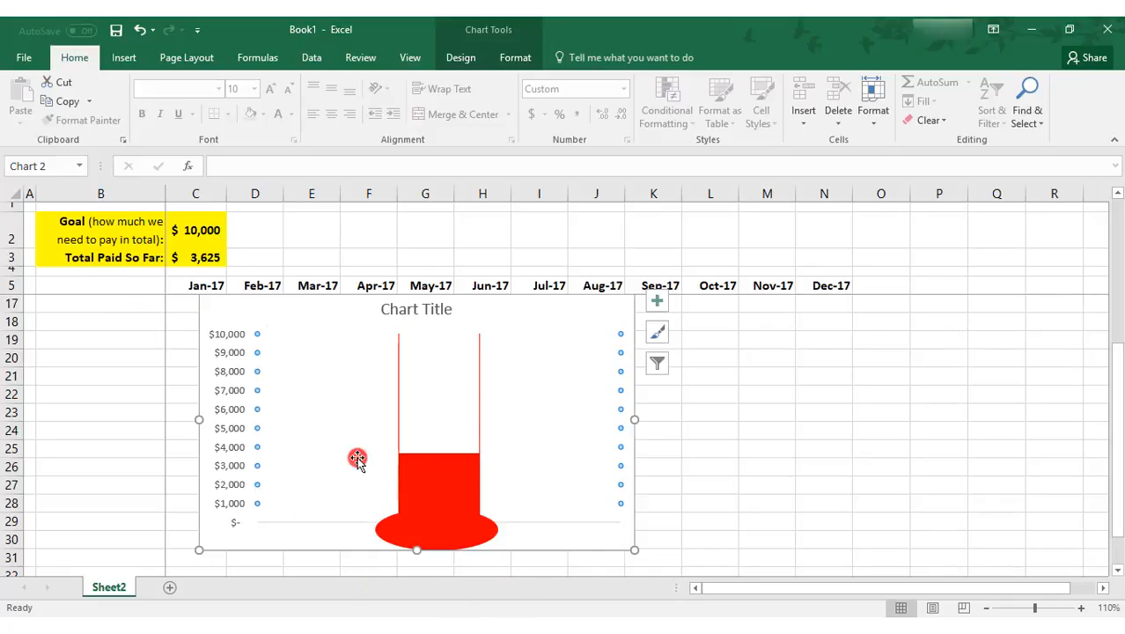
# Test the thermometer by entering 7000 as the Total Paid So Far value in C3, and undo the entry
pyautogui.click(201, 255)
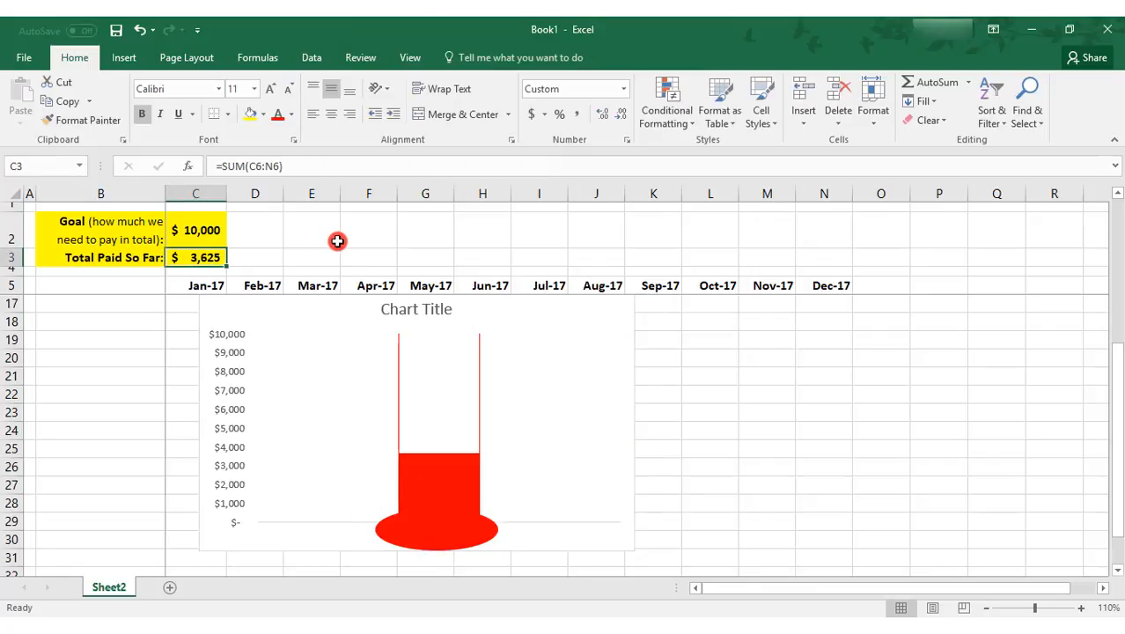
pyautogui.write('7000')
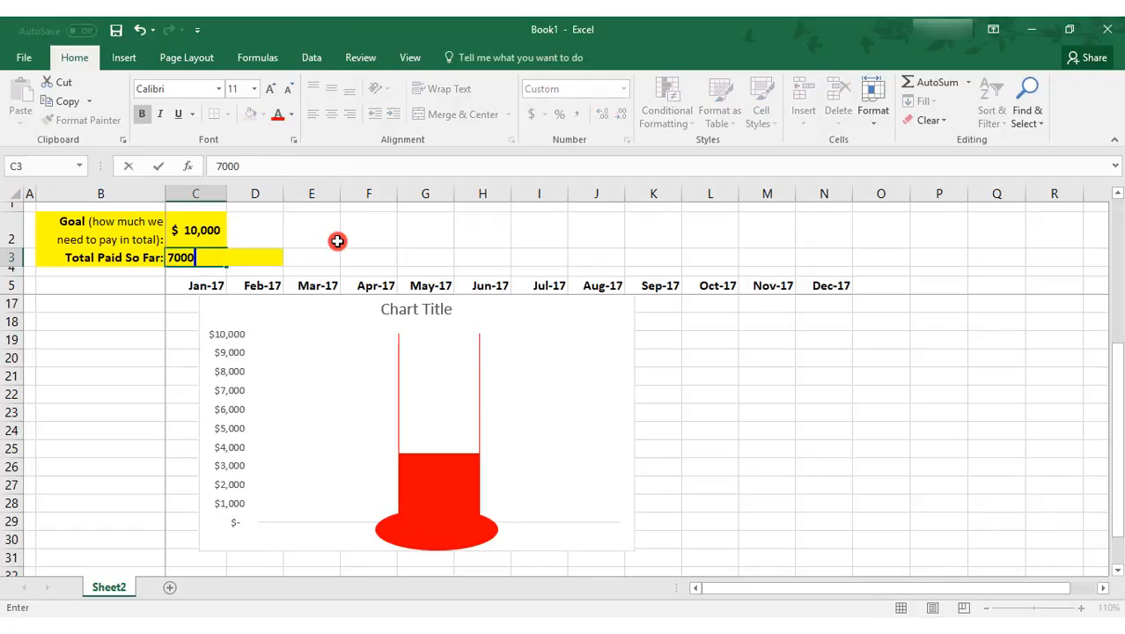
pyautogui.press('Tab')
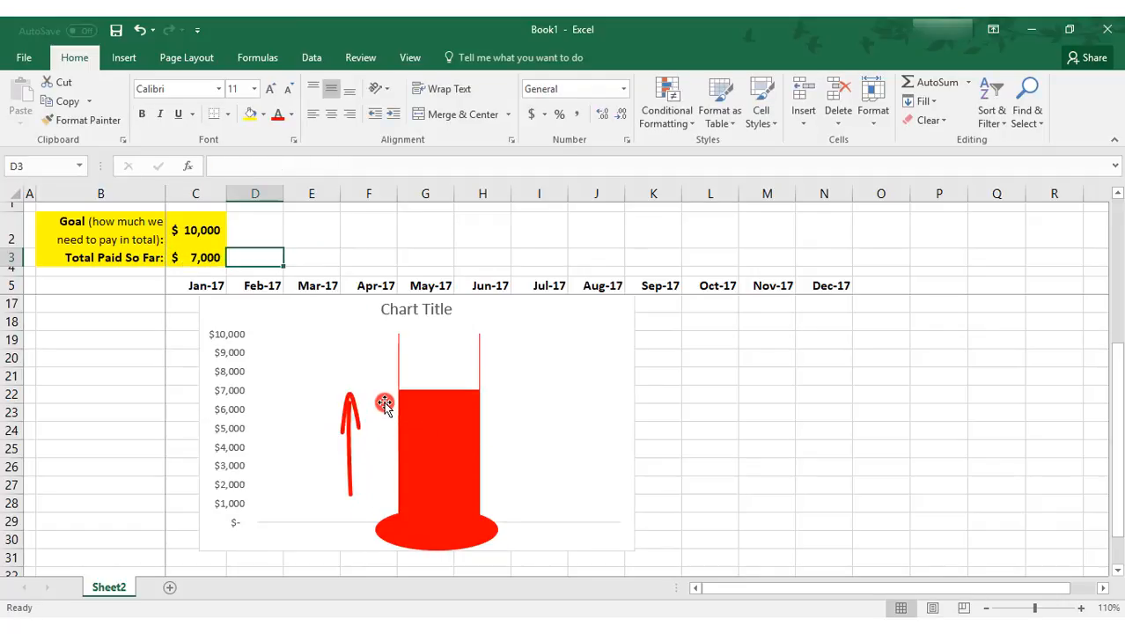
pyautogui.hotkey('ctrl', 'z')
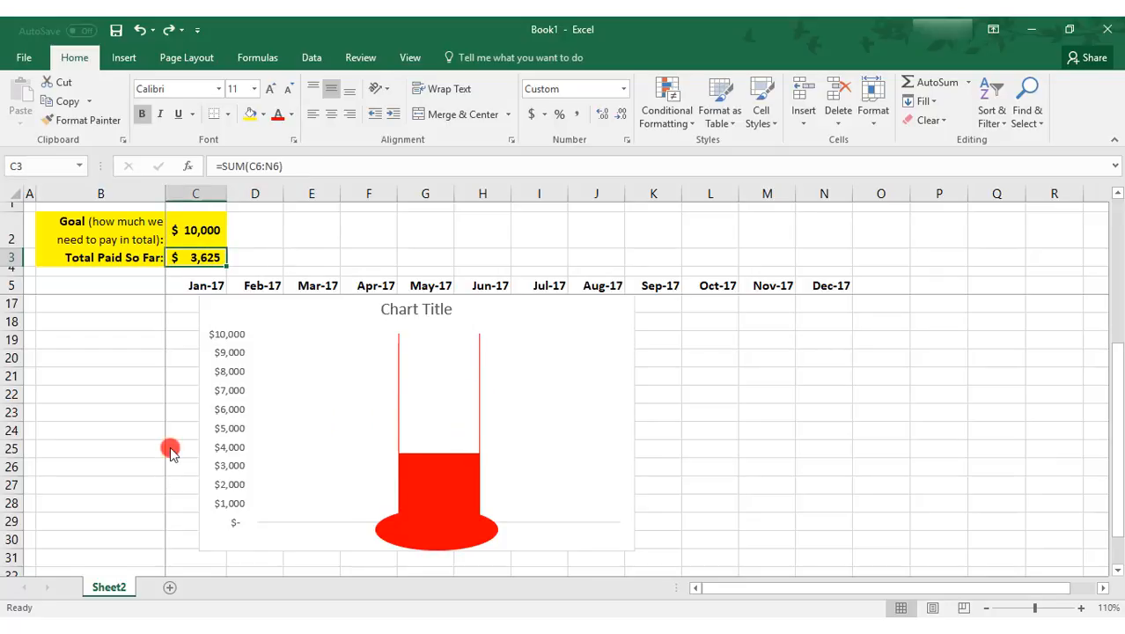
# Move the chart to a new sheet named Chart1 and shift the oval slightly left to centre it under the column
pyautogui.click(208, 543)
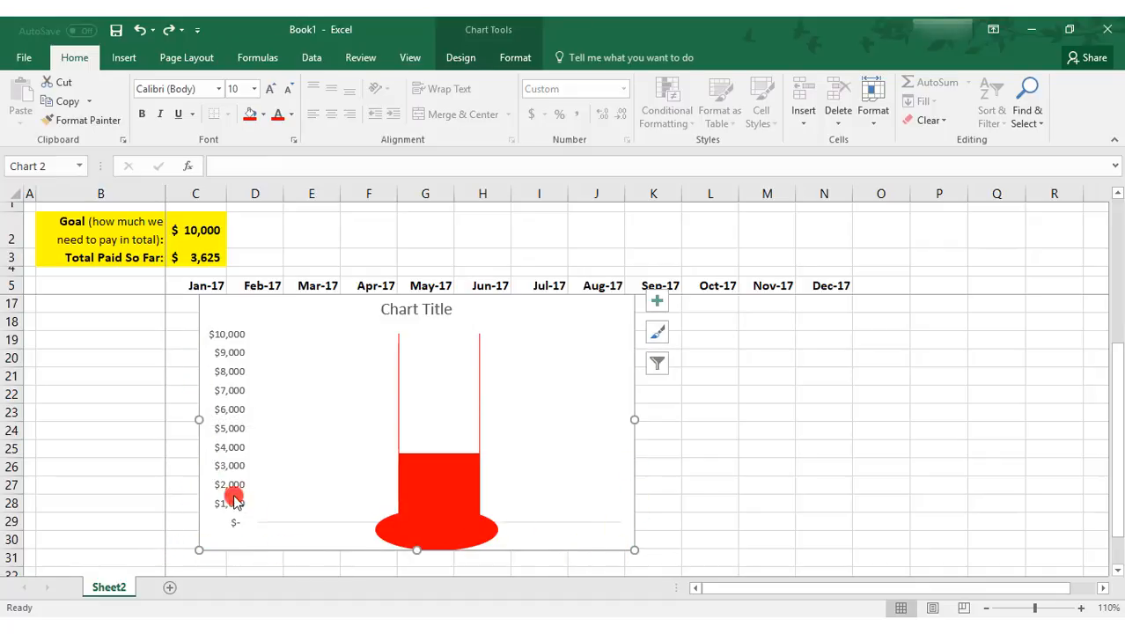
pyautogui.rightClick(212, 536)
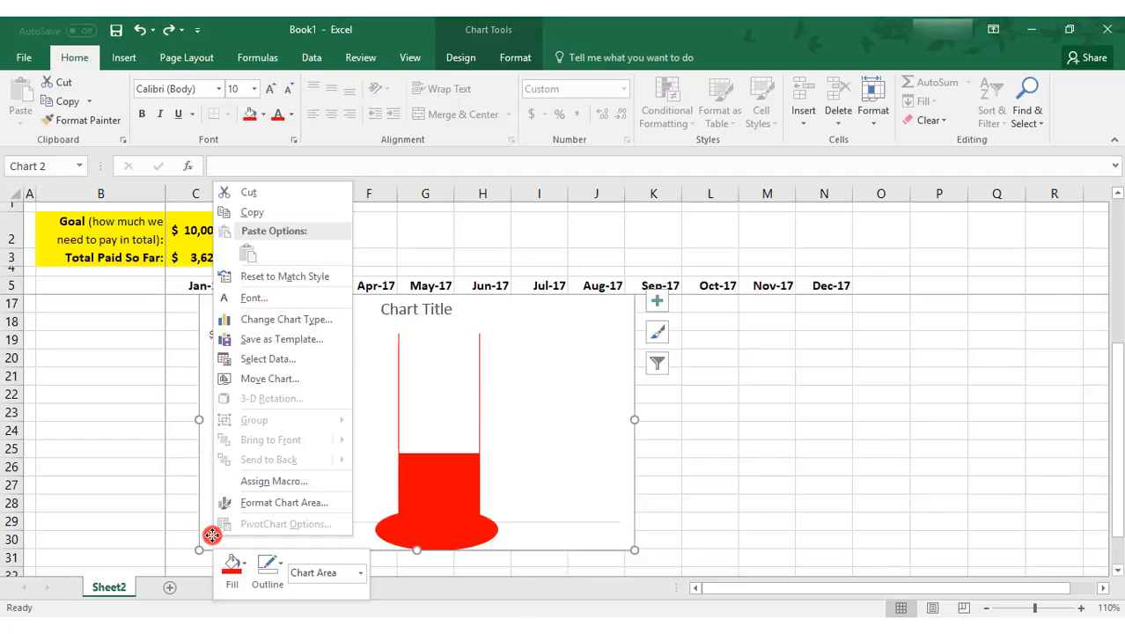
pyautogui.click(264, 381)
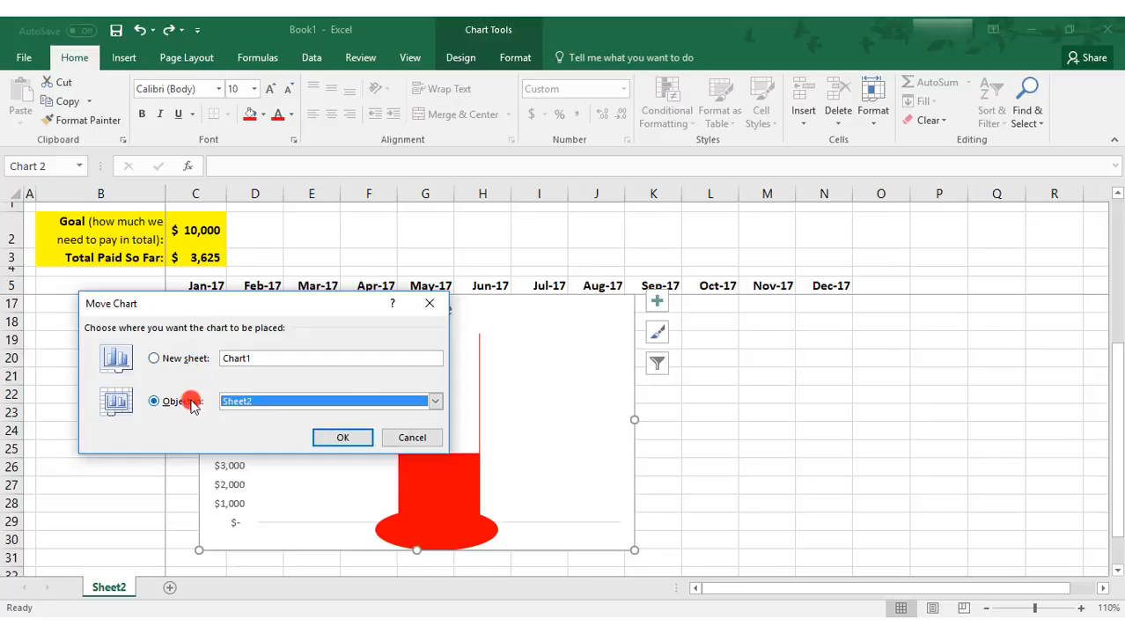
pyautogui.click(155, 359)
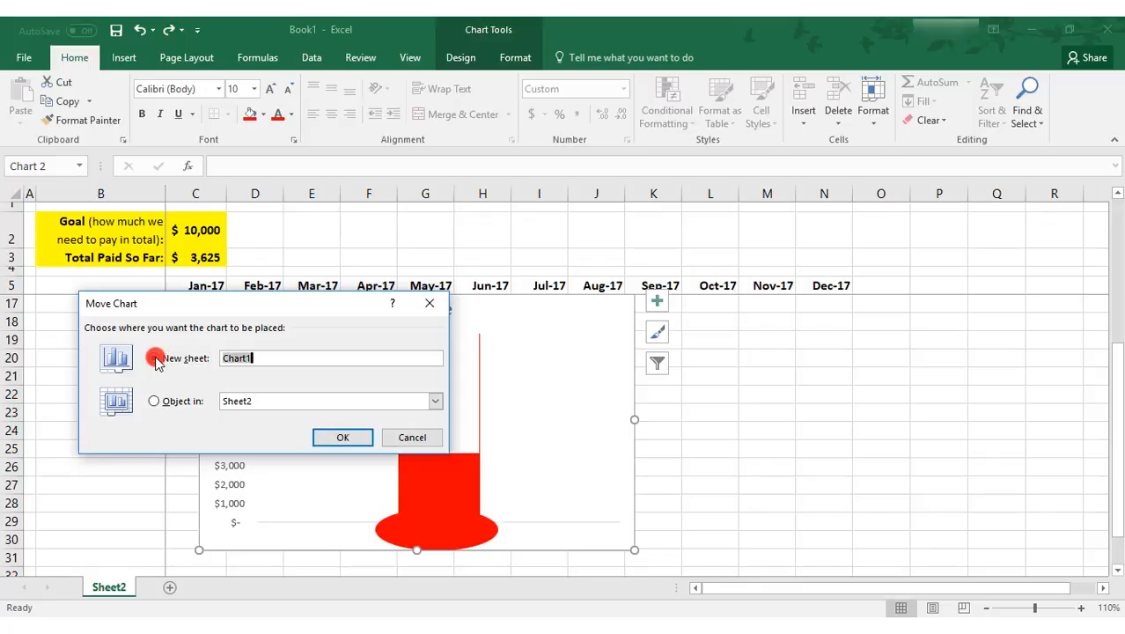
pyautogui.click(341, 440)
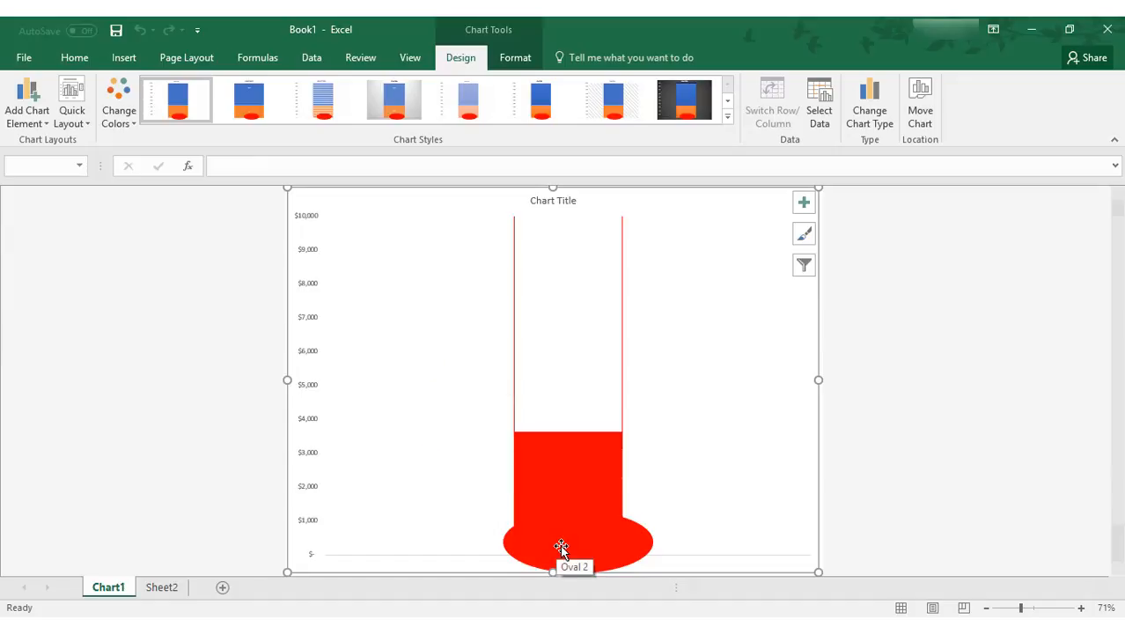
pyautogui.moveTo(560, 548); pyautogui.dragTo(551, 546)
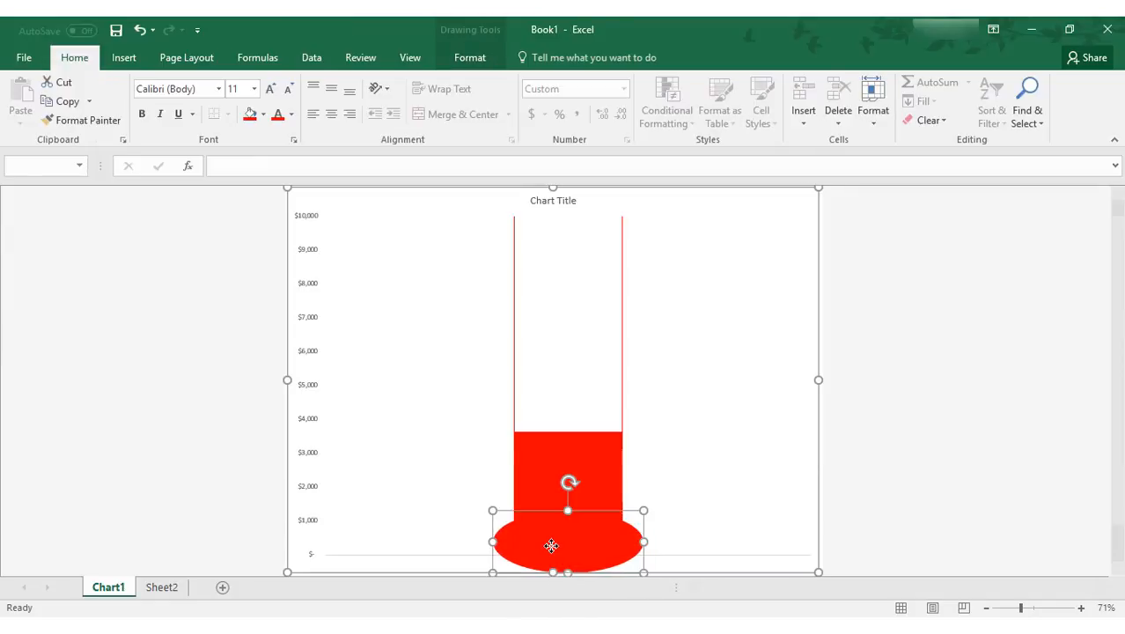
pyautogui.click(204, 524)
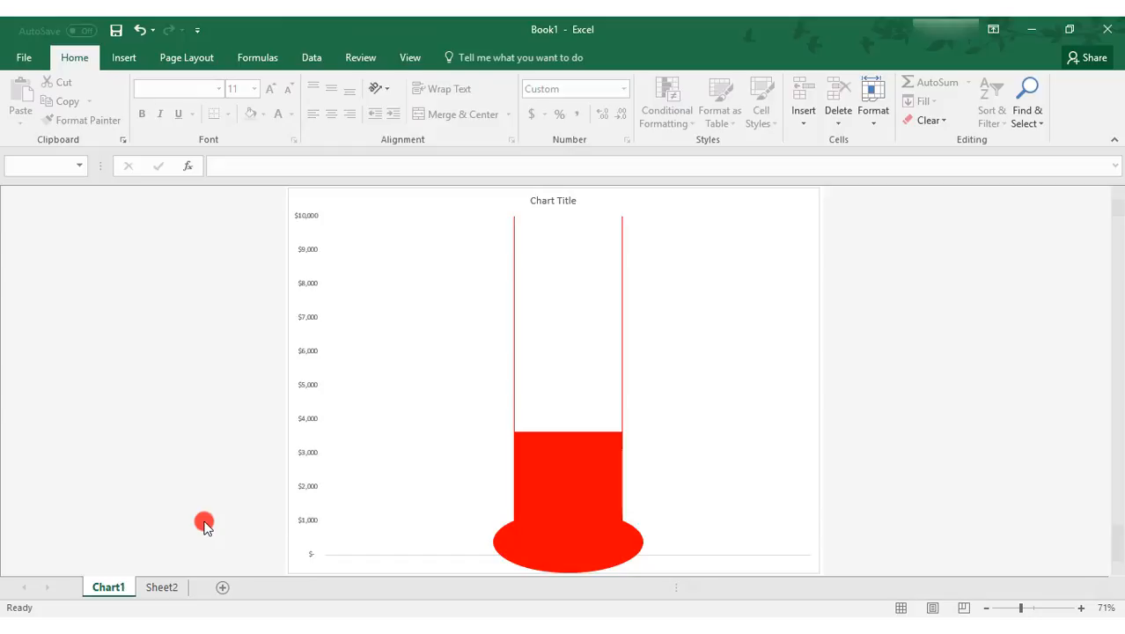
# Open the print preview of the Chart1 sheet
pyautogui.click(21, 58)
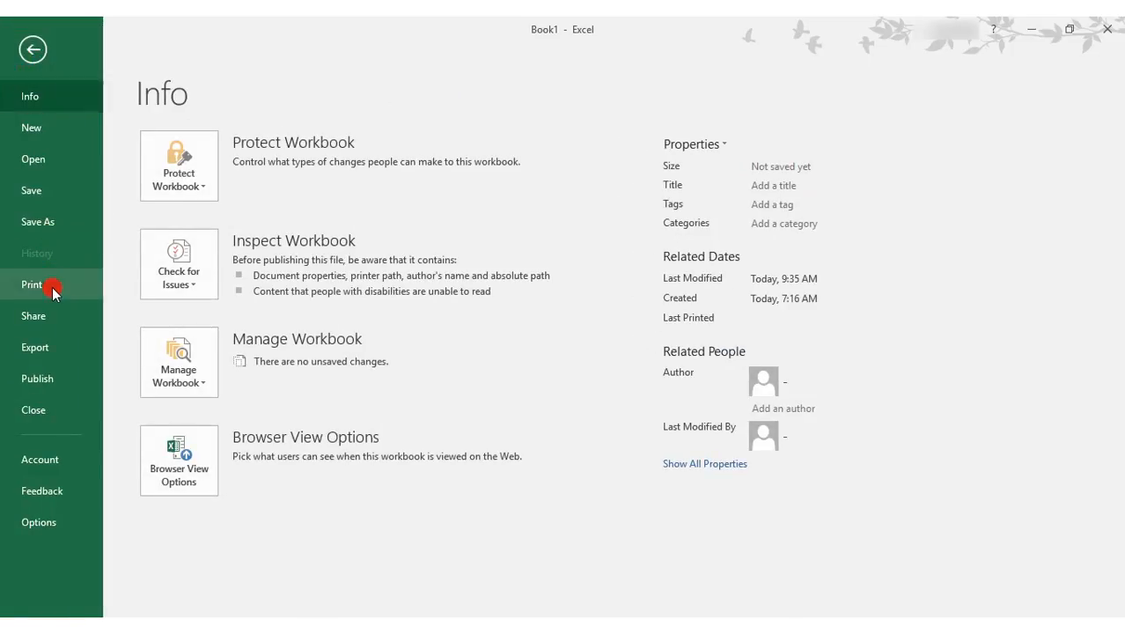
pyautogui.click(55, 288)
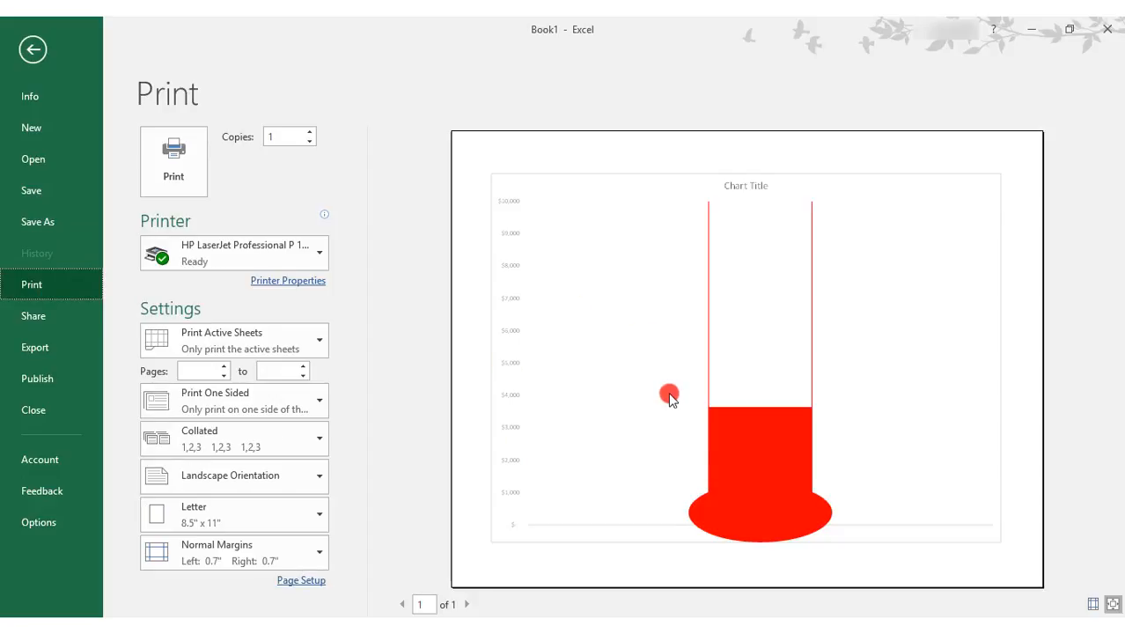